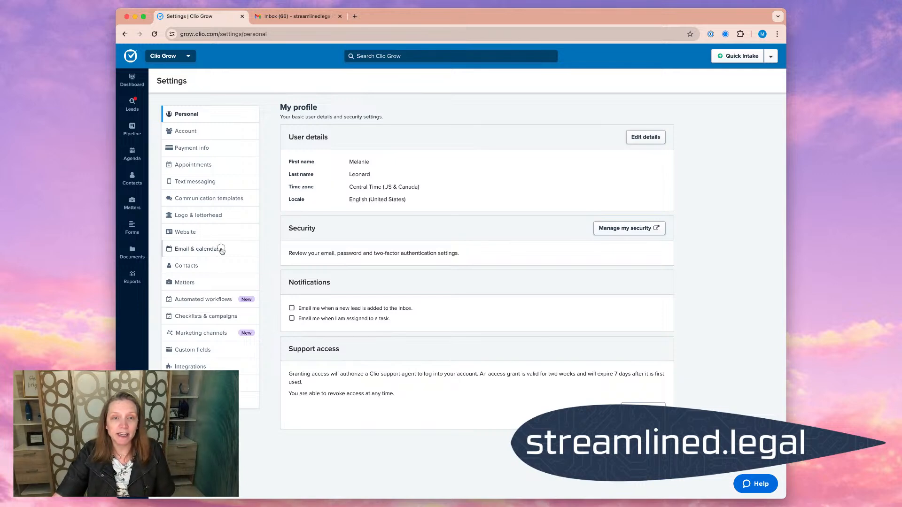
- Open the Email & calendar settings and review the email signature, its editor and the email integration section
left_click(222, 251)
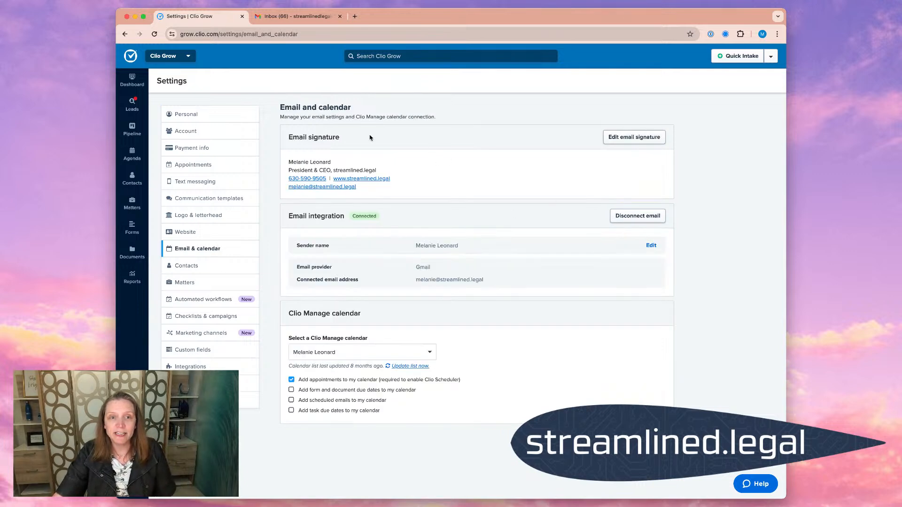
left_click_drag(289, 138, 375, 139)
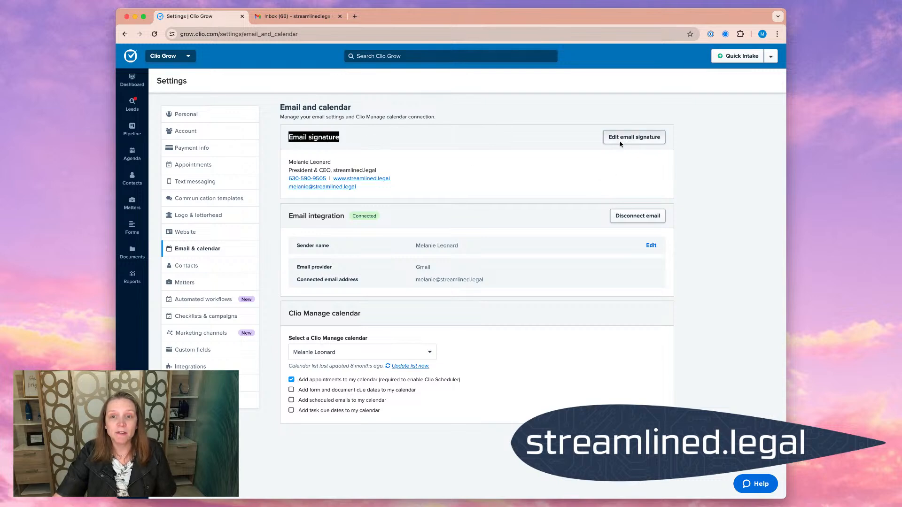
left_click(641, 141)
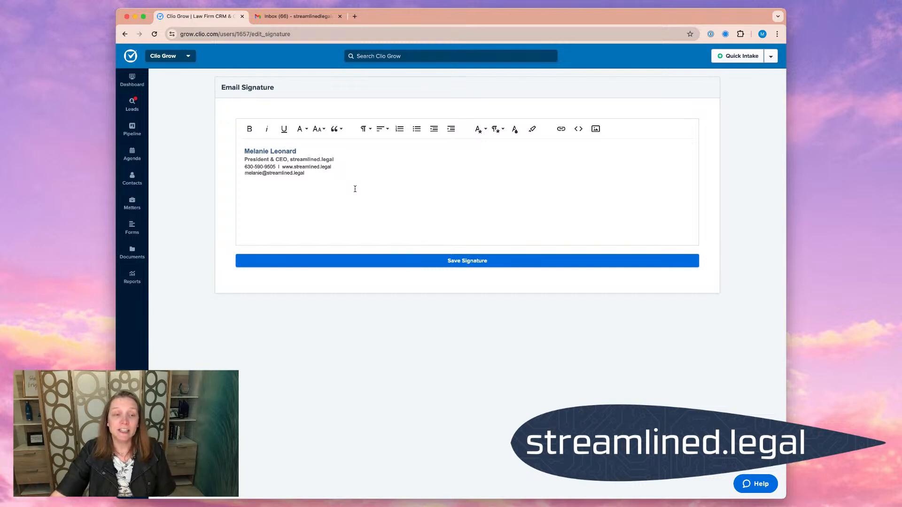
left_click(465, 263)
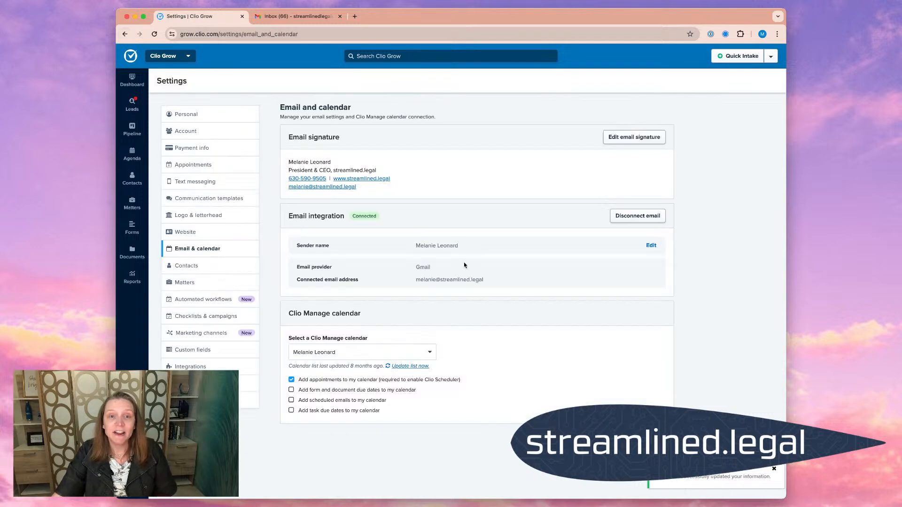
left_click_drag(288, 217, 383, 217)
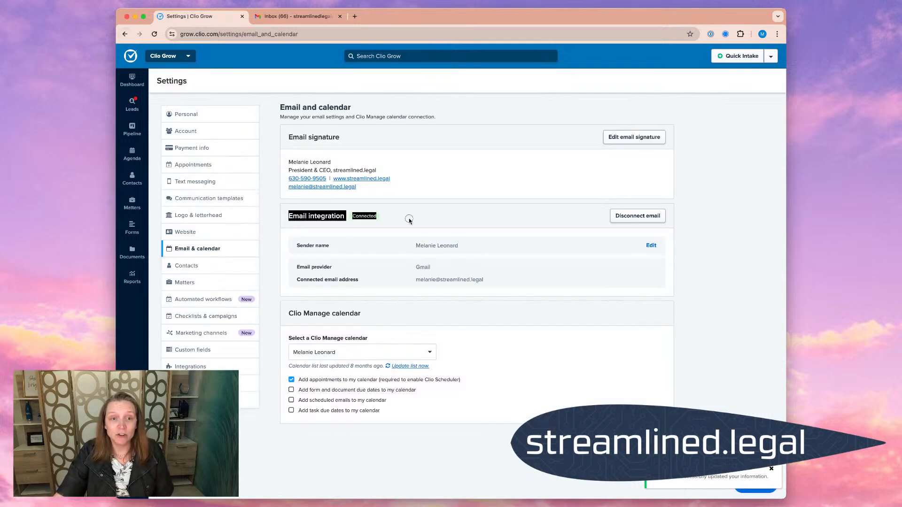
left_click(423, 222)
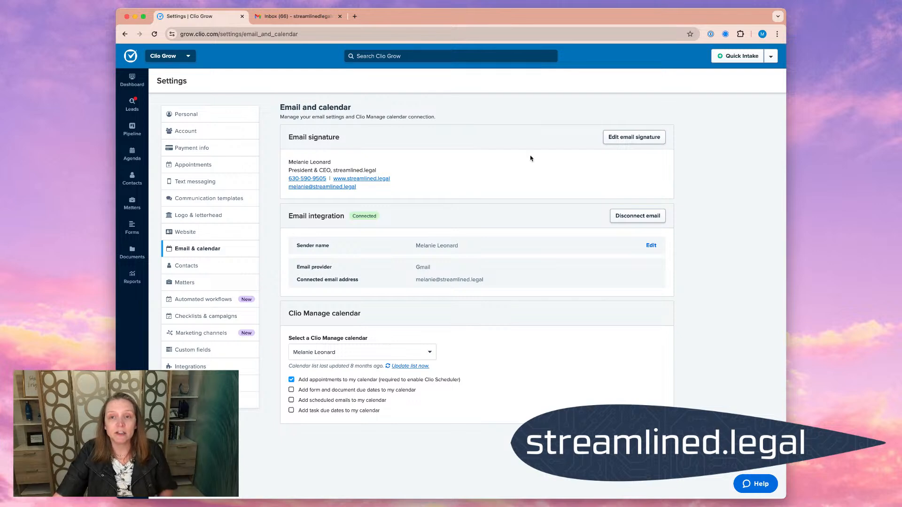
- Add the closing "Sincerely," above the sender's name in the email signature, with a blank line between, and save the signature
left_click(632, 137)
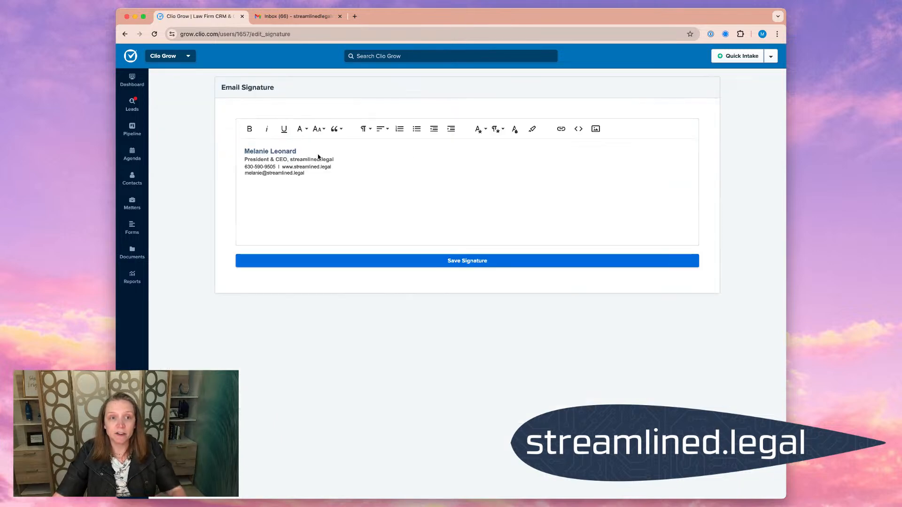
left_click(246, 152)
key("Return")
key("Return")
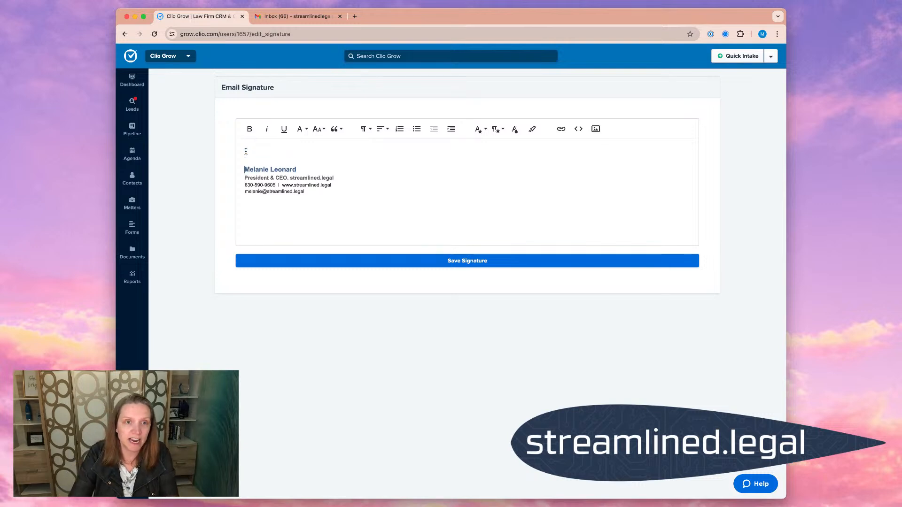
key("BackSpace")
type("Sincerely,")
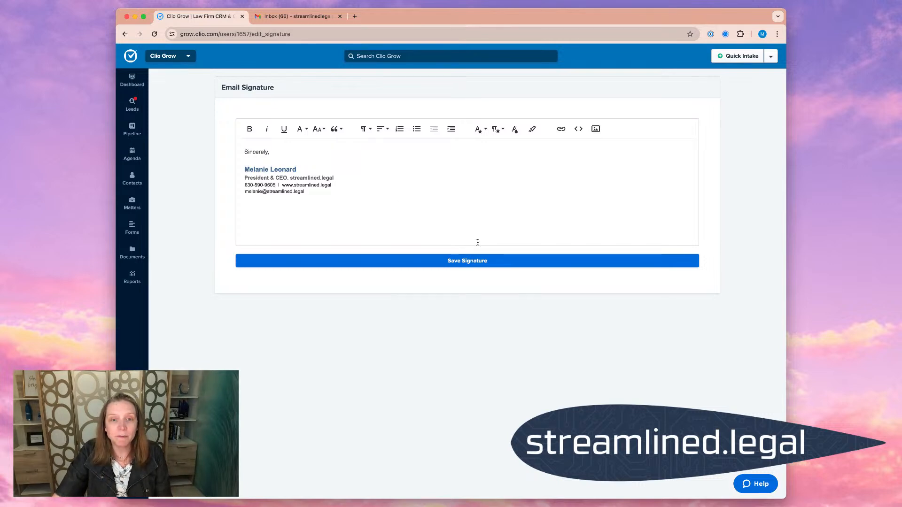
left_click(473, 263)
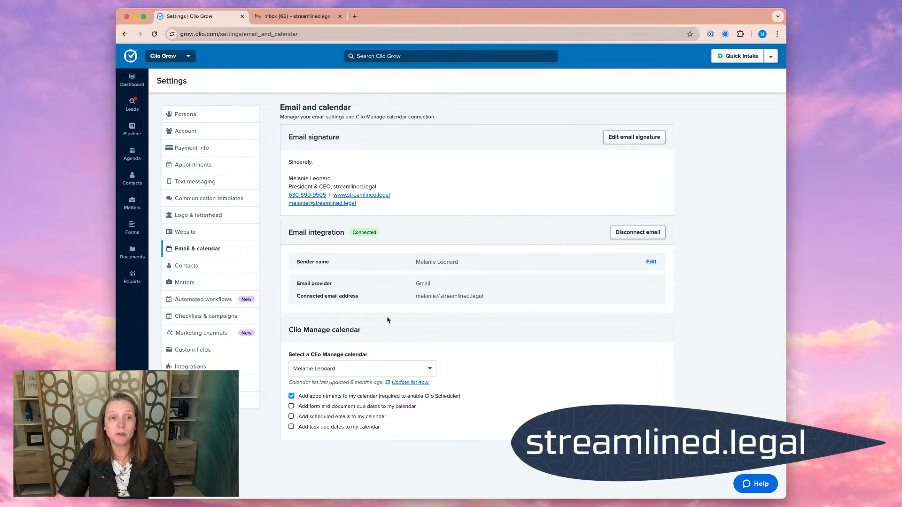
- Edit the Drip #1 communication template to sign off with "Sincerely," followed by the user first name, and save it
left_click(217, 200)
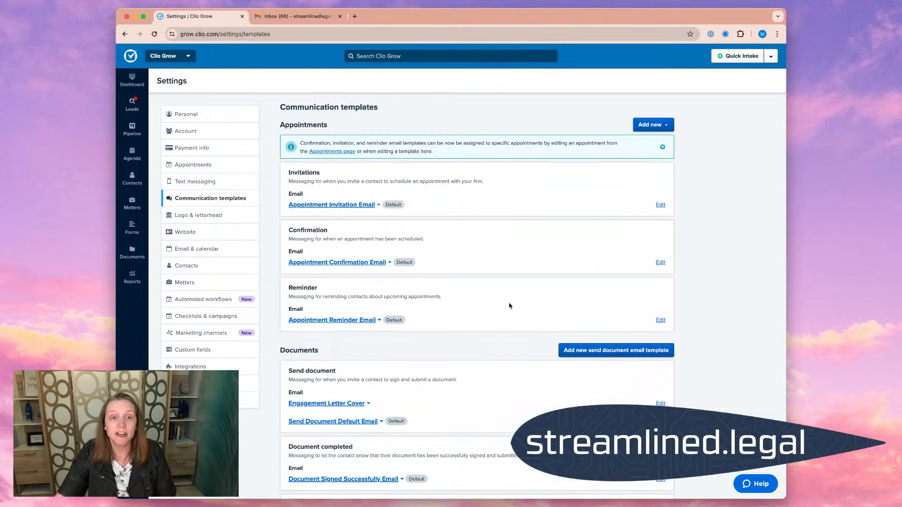
scroll(509, 306, "down", 7)
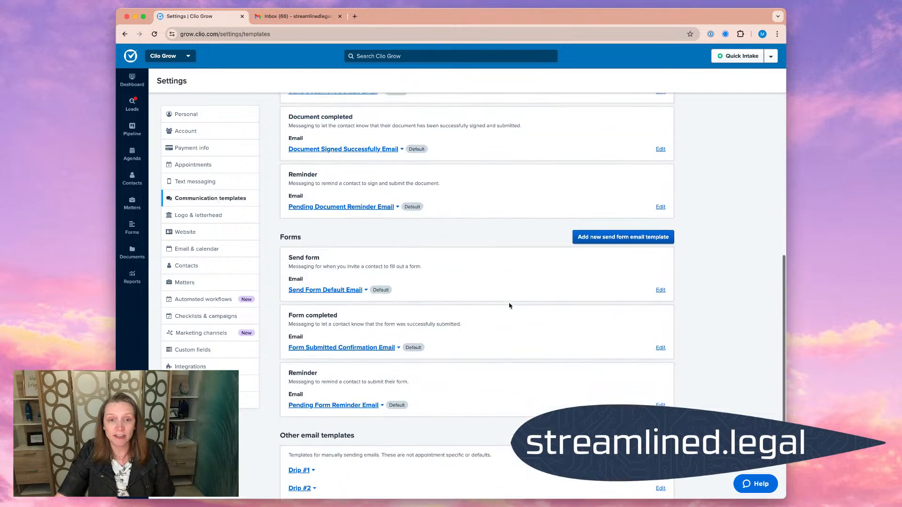
scroll(509, 306, "down", 2)
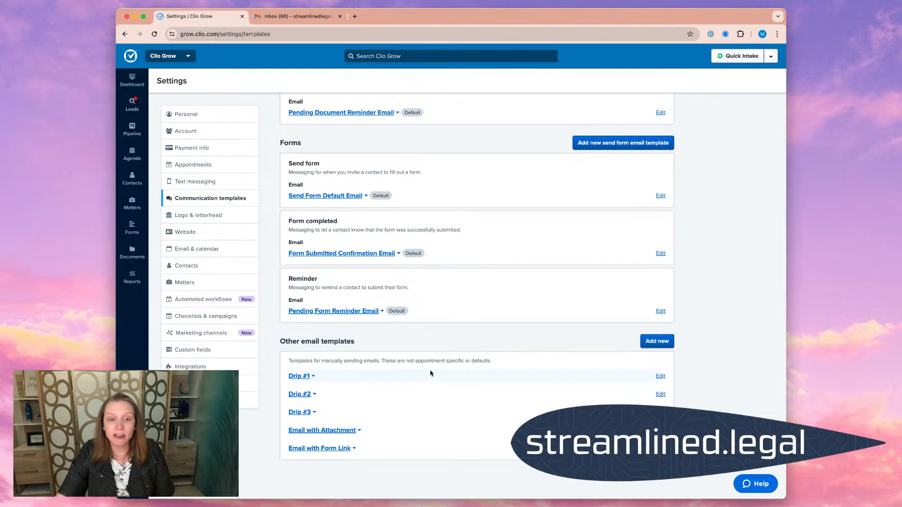
left_click(363, 378)
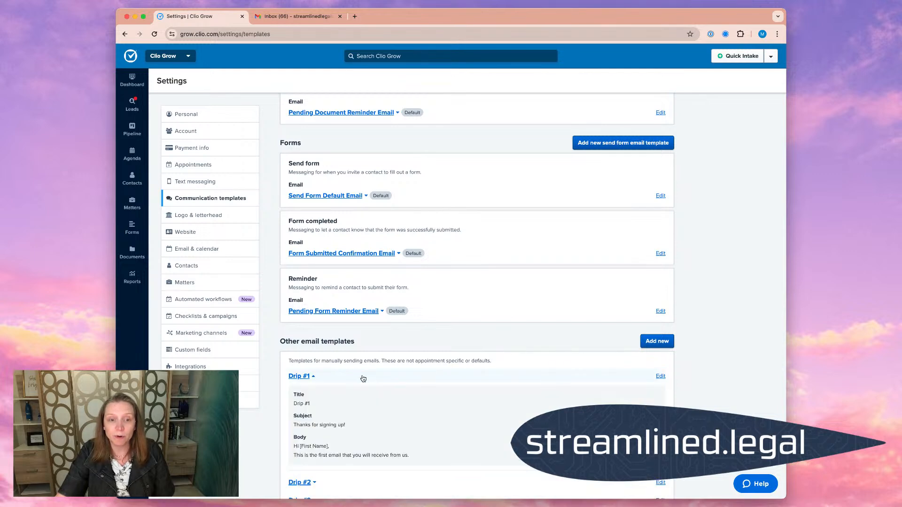
left_click(661, 376)
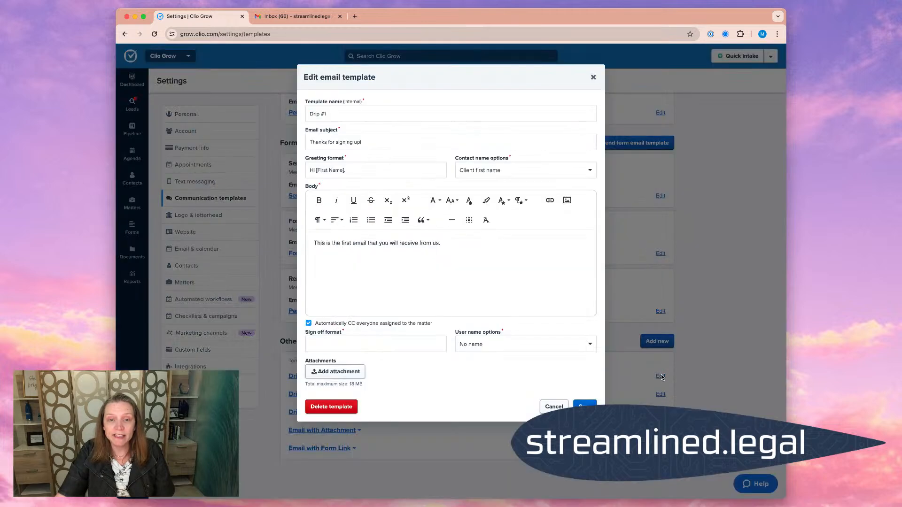
left_click(350, 344)
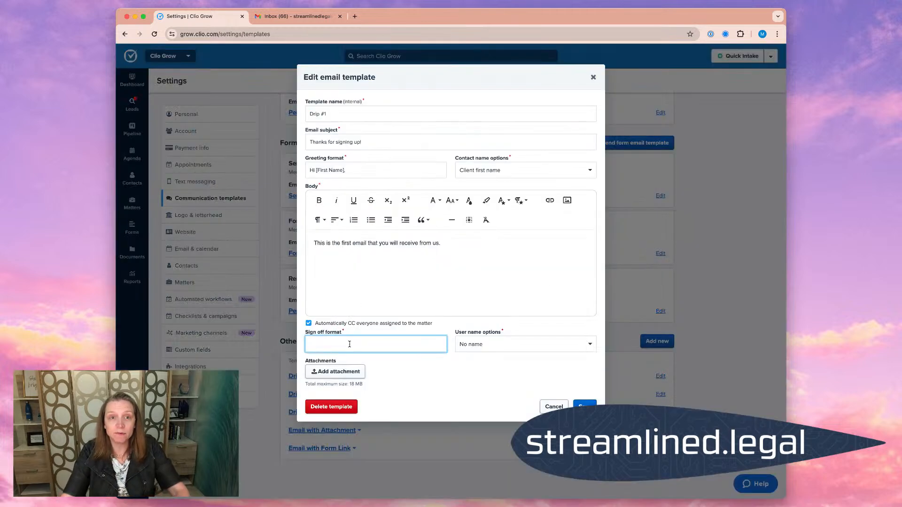
type("Sincerely,")
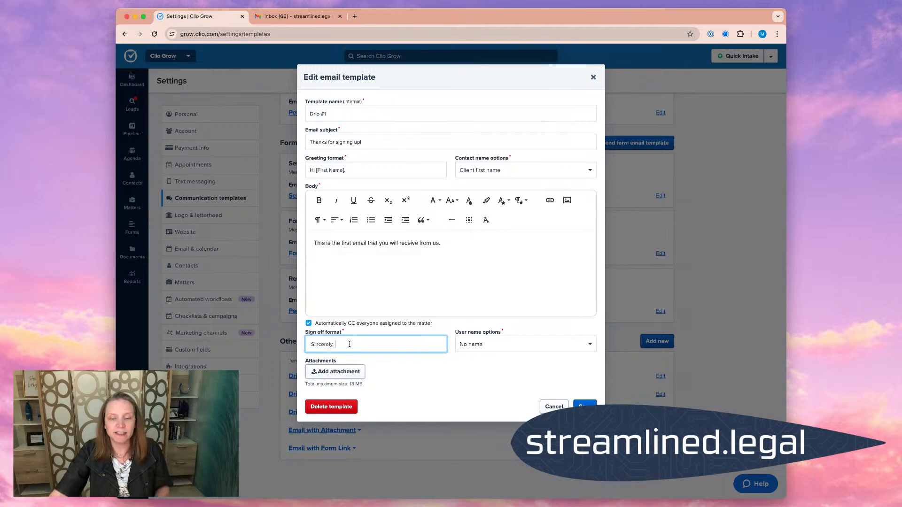
left_click(474, 347)
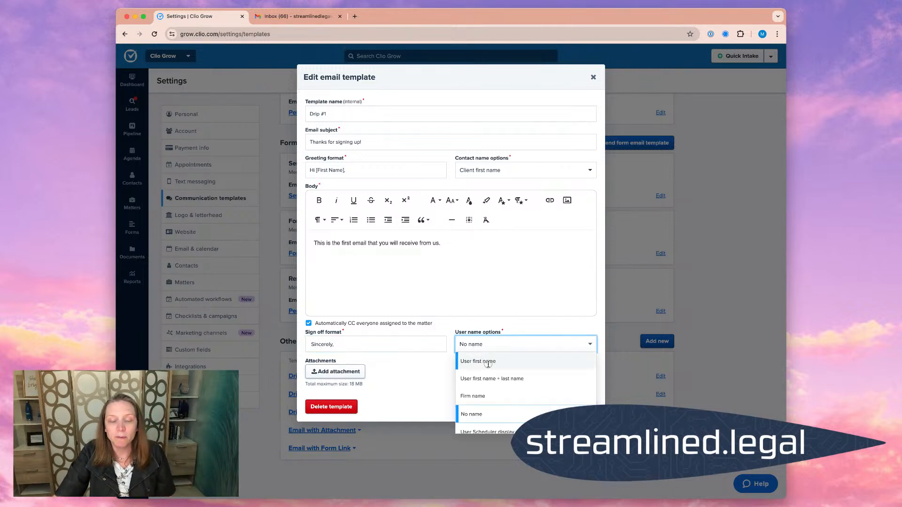
left_click(488, 363)
left_click(583, 404)
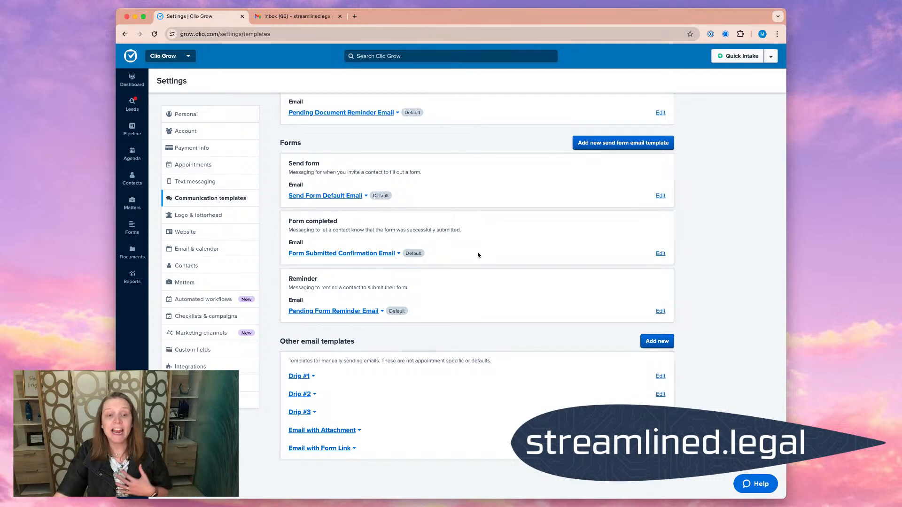
- Review the Drip #1 template's sign-off in its preview and edit form, and close the form without changes
left_click(328, 377)
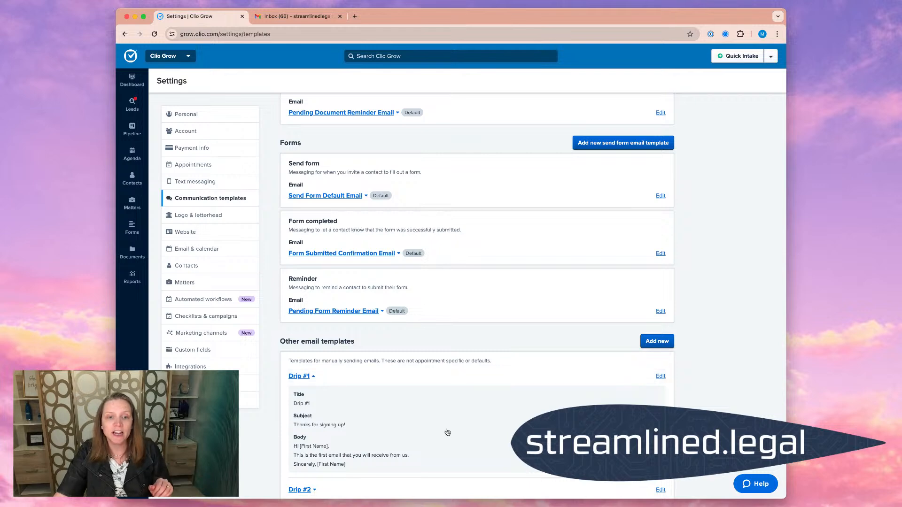
scroll(450, 432, "down", 3)
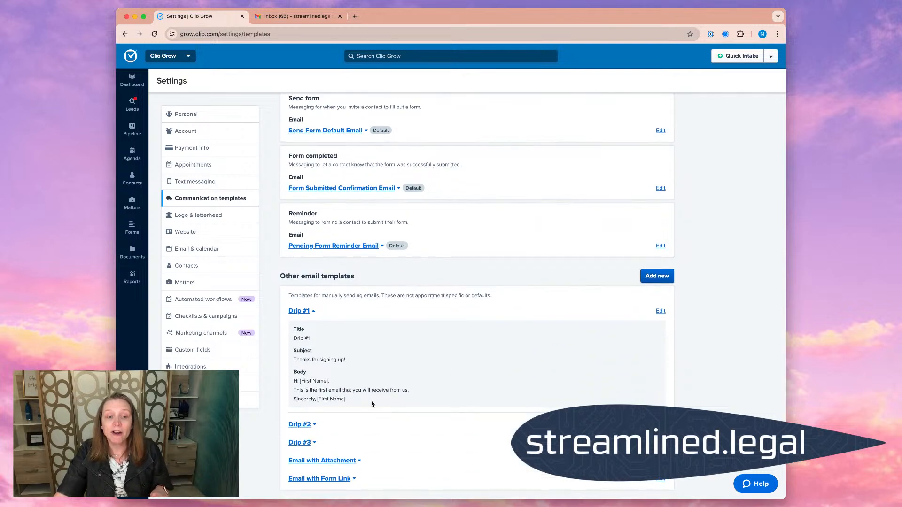
left_click(663, 312)
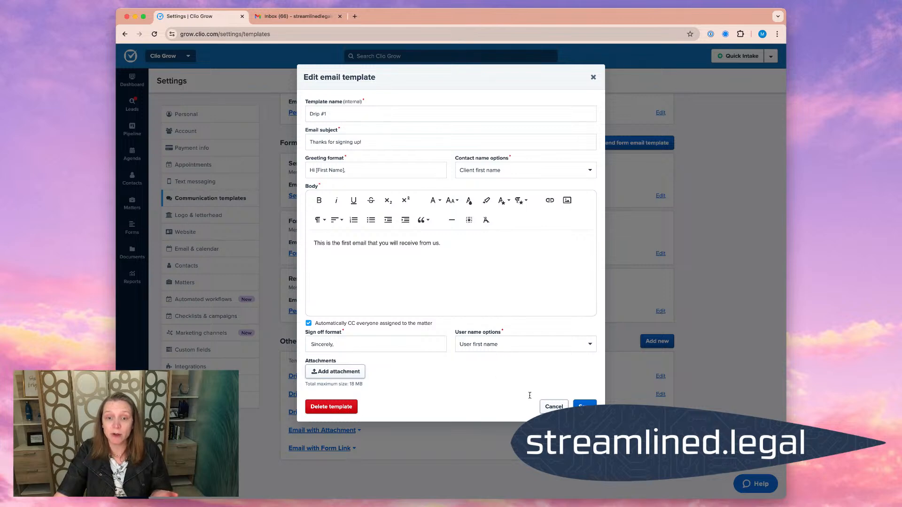
left_click(553, 406)
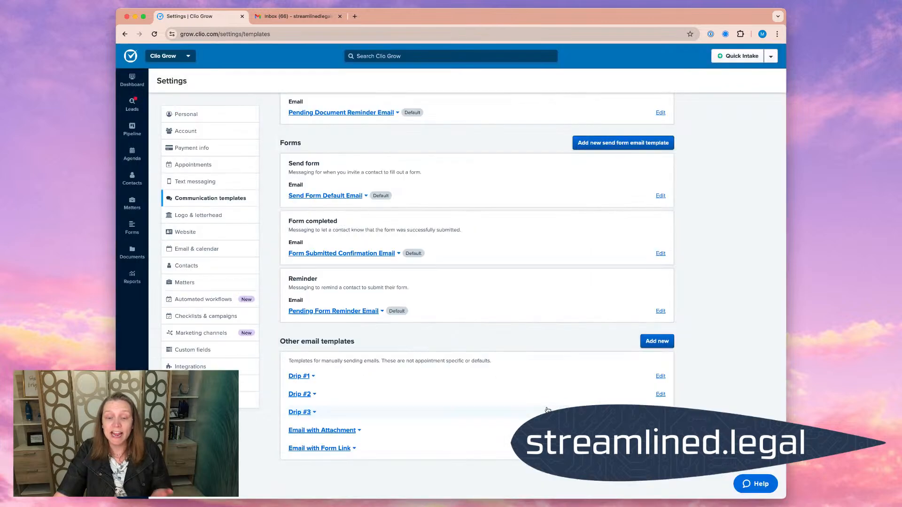
- Open the first Newly Added matter in the pipeline and start a scheduled email based on the Drip #1 template
left_click(133, 134)
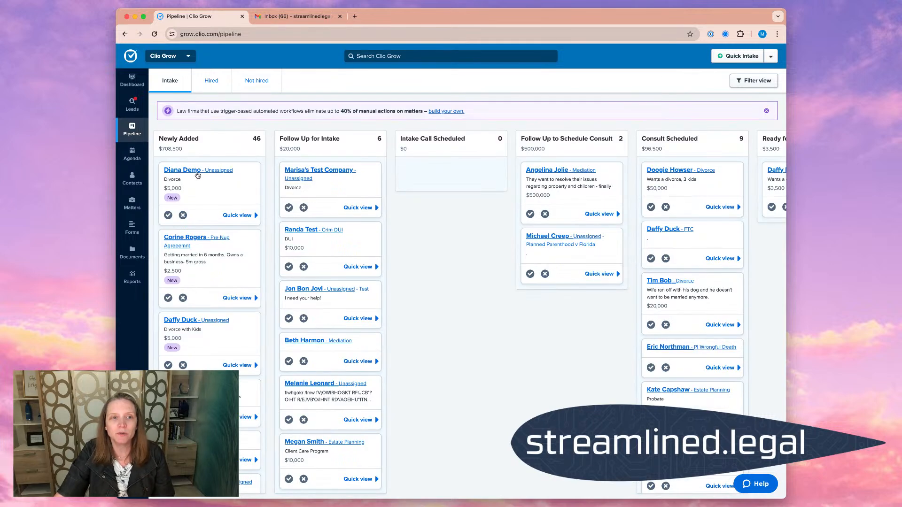
left_click(198, 173)
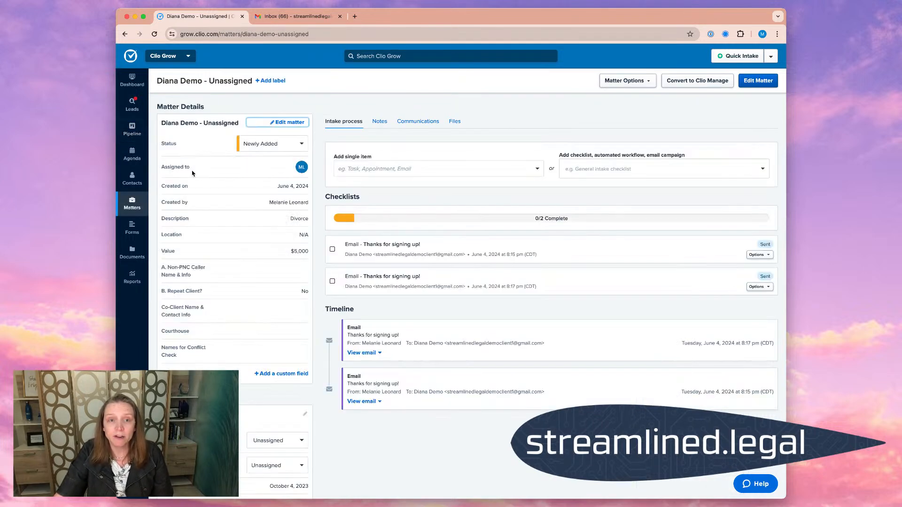
left_click(391, 169)
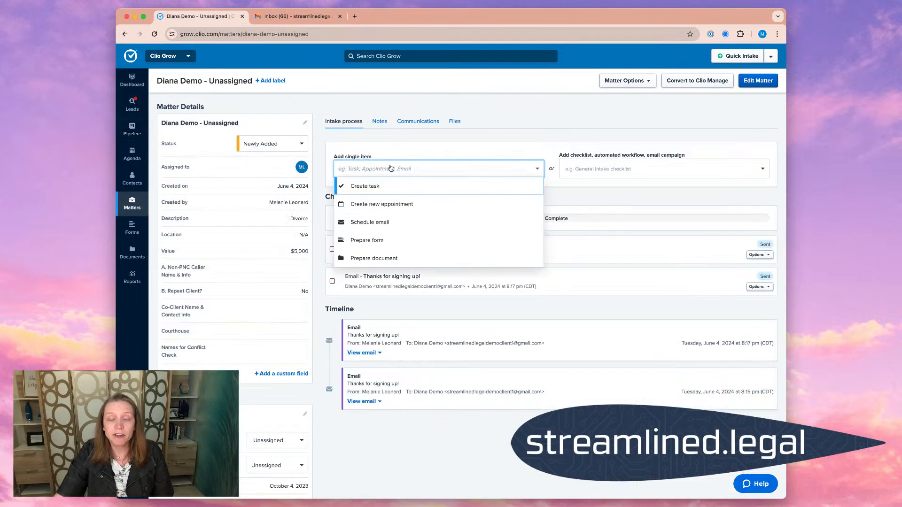
left_click(403, 221)
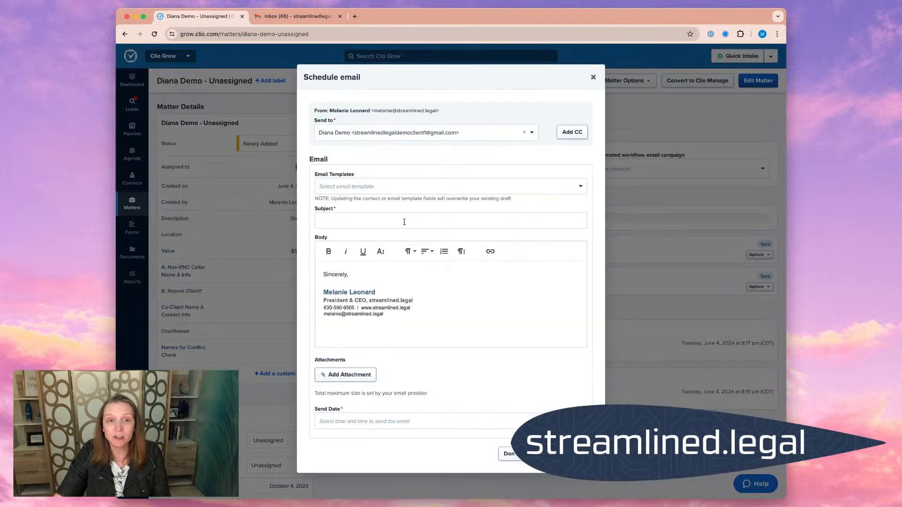
left_click(575, 191)
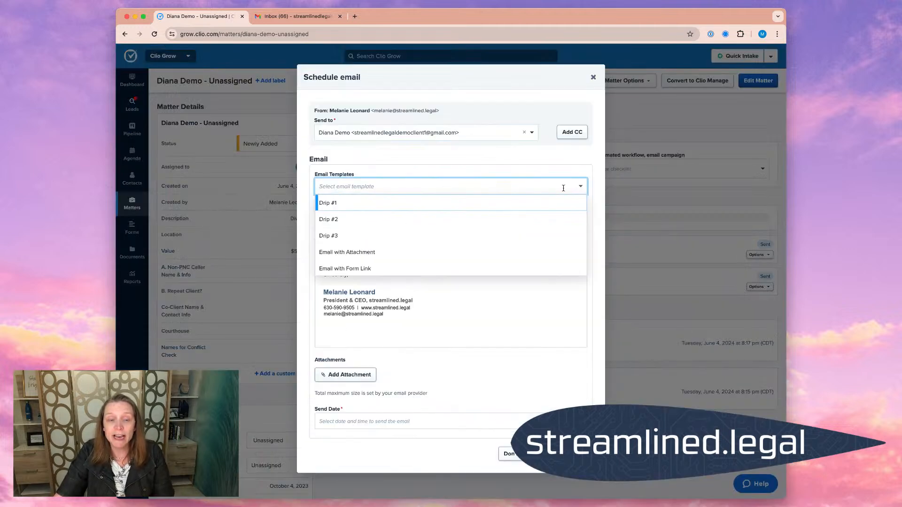
left_click(364, 202)
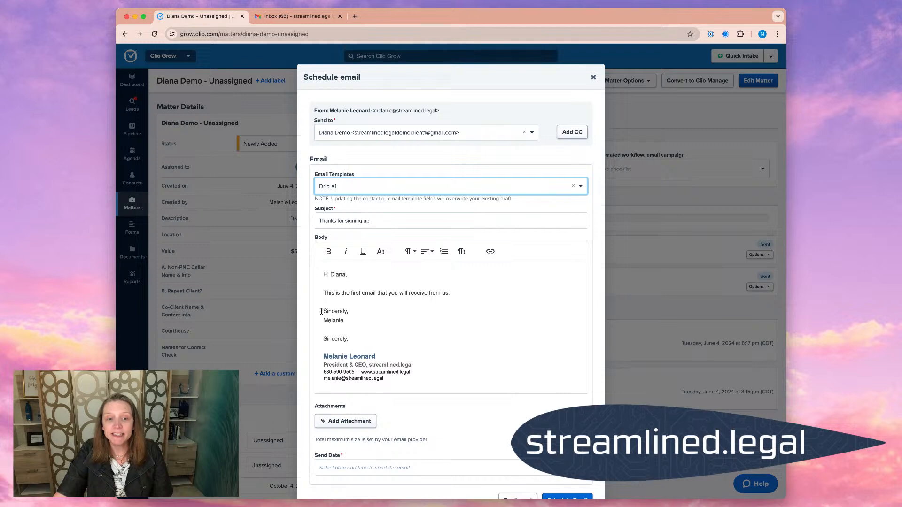
- Compare the template sign-off with the signature closing in the email body, choose a send date, and schedule the email
left_click_drag(321, 311, 361, 320)
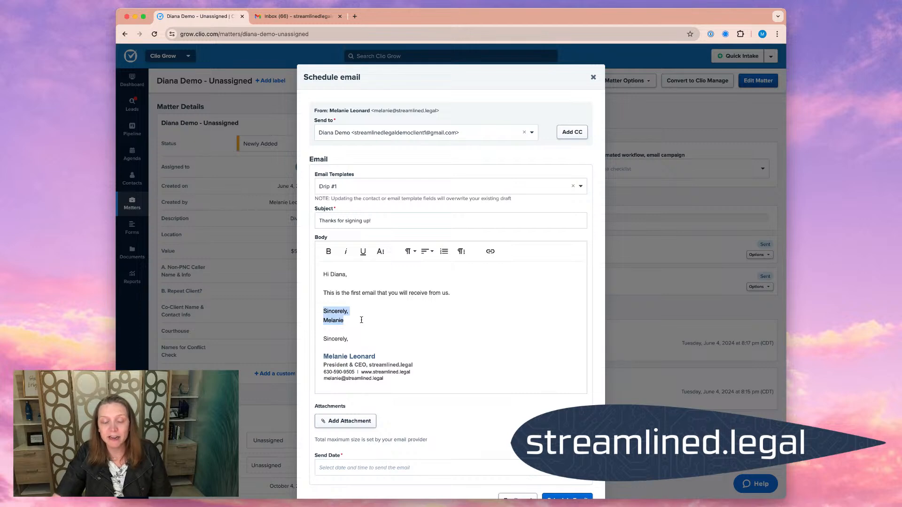
left_click_drag(324, 340, 397, 341)
left_click(487, 358)
scroll(444, 371, "down", 1)
left_click(394, 427)
left_click(354, 360)
left_click(566, 459)
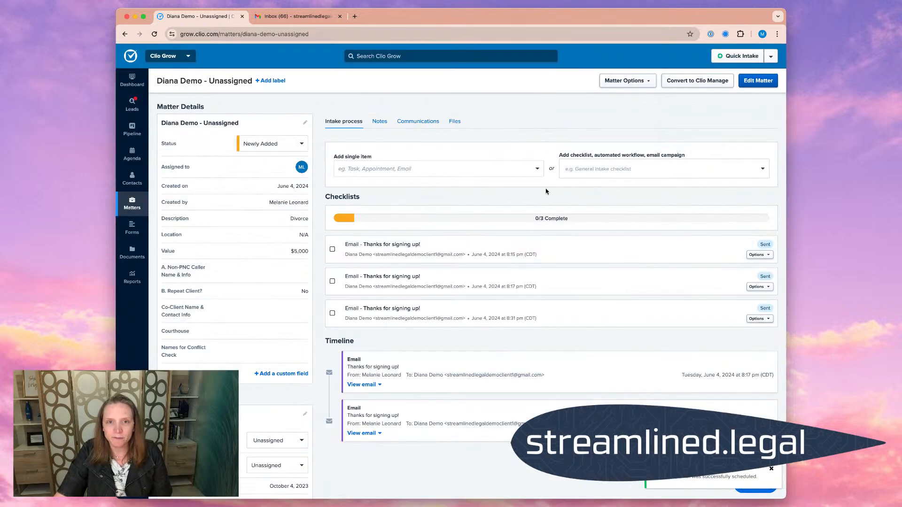
- Switch to the Gmail inbox, open the "Thanks for signing up!" email, and examine its sign-off and signature
left_click(300, 16)
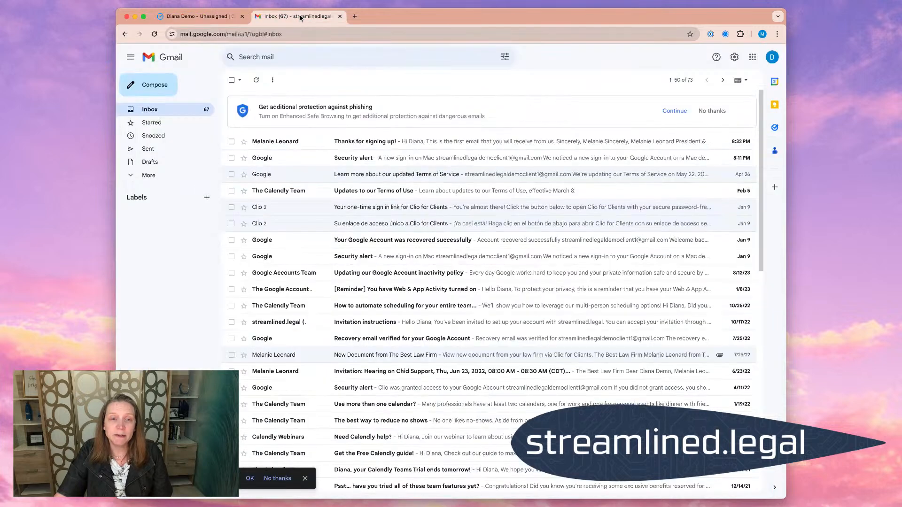
left_click(320, 143)
left_click_drag(251, 176, 297, 201)
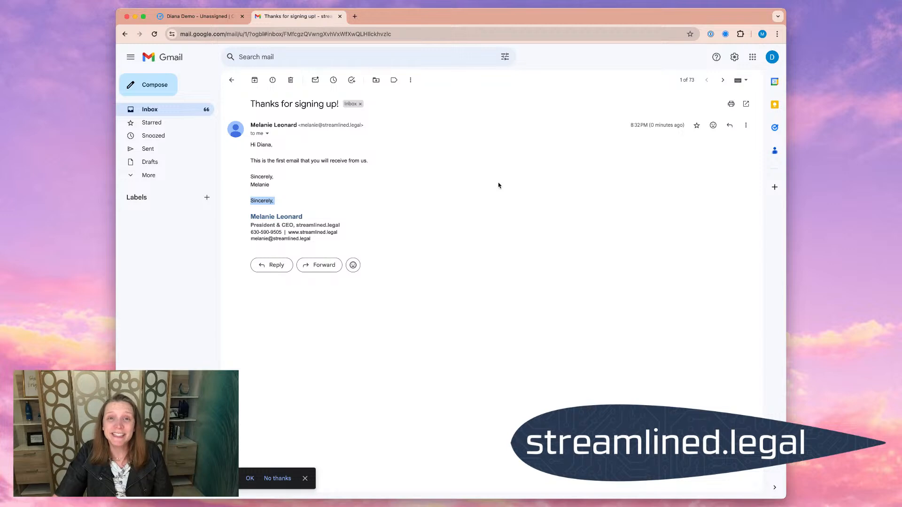
- Switch back to Clio Grow, delete the "Sincerely," closing and the blank lines above the name in the email signature, and save it
left_click(199, 16)
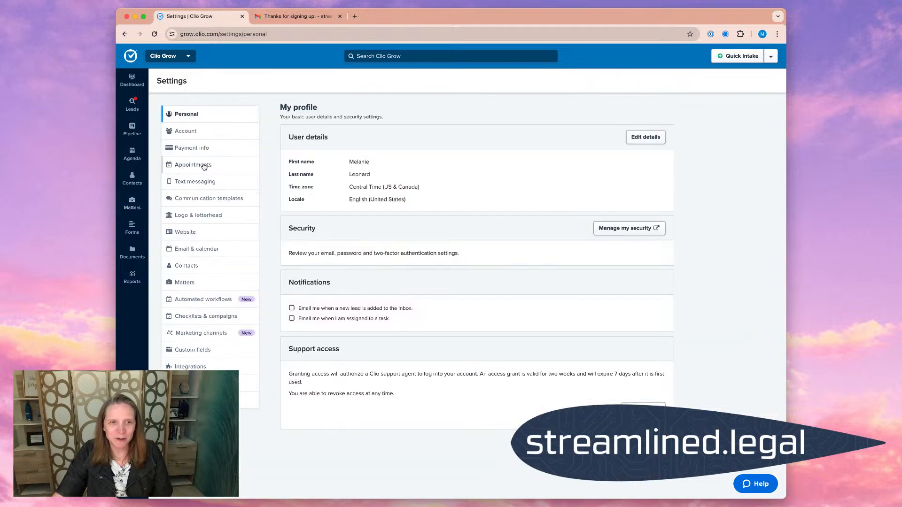
left_click(206, 248)
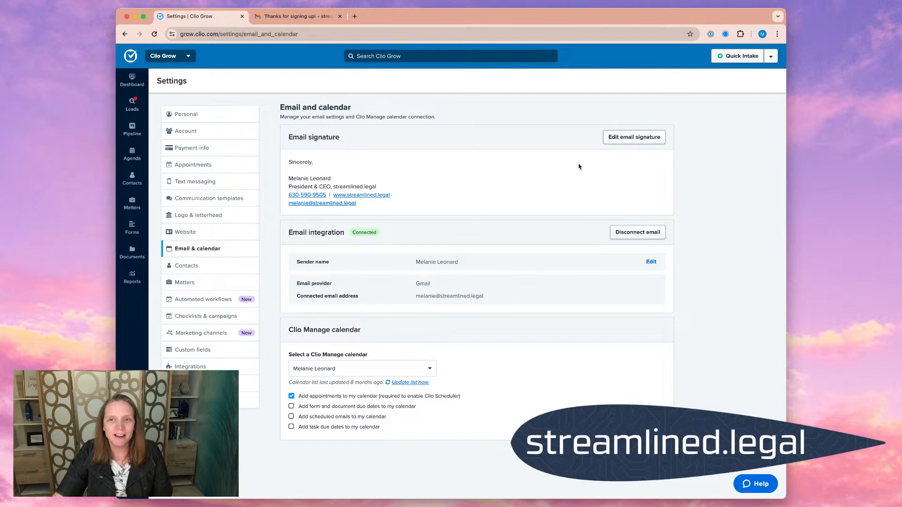
left_click(634, 137)
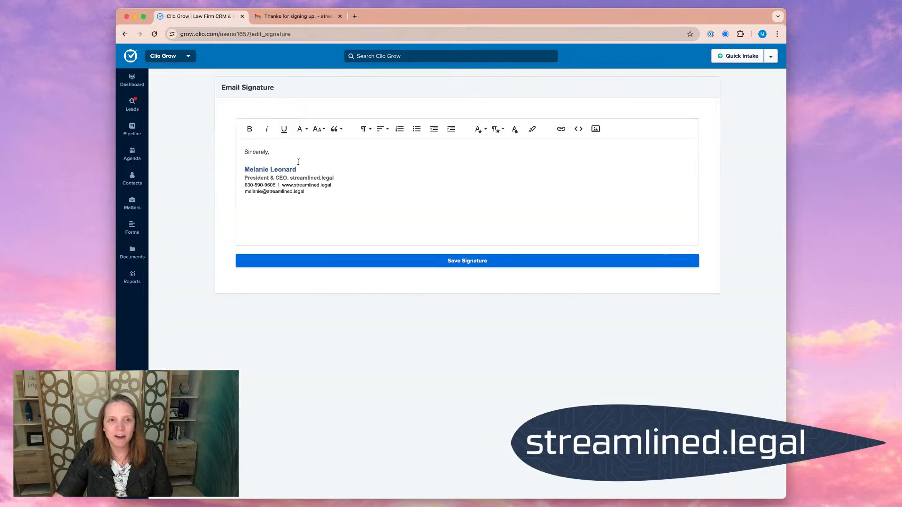
left_click_drag(280, 163, 241, 151)
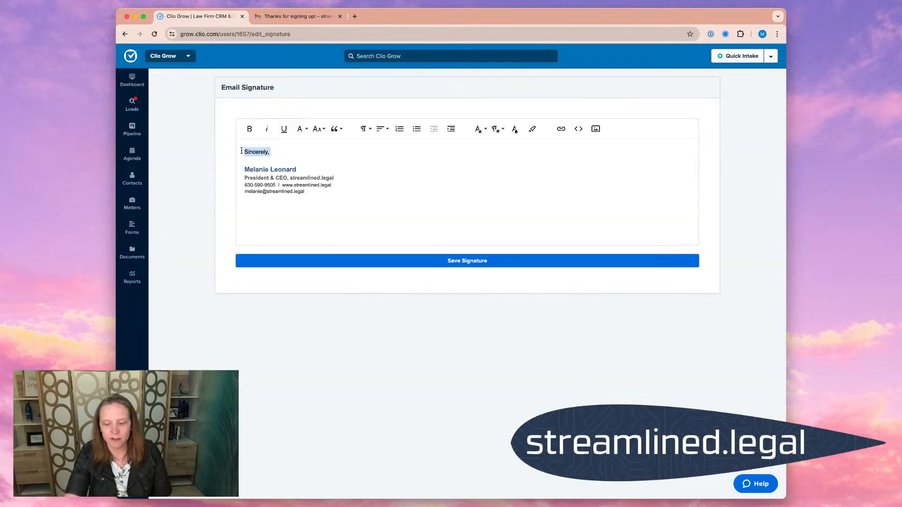
key("BackSpace")
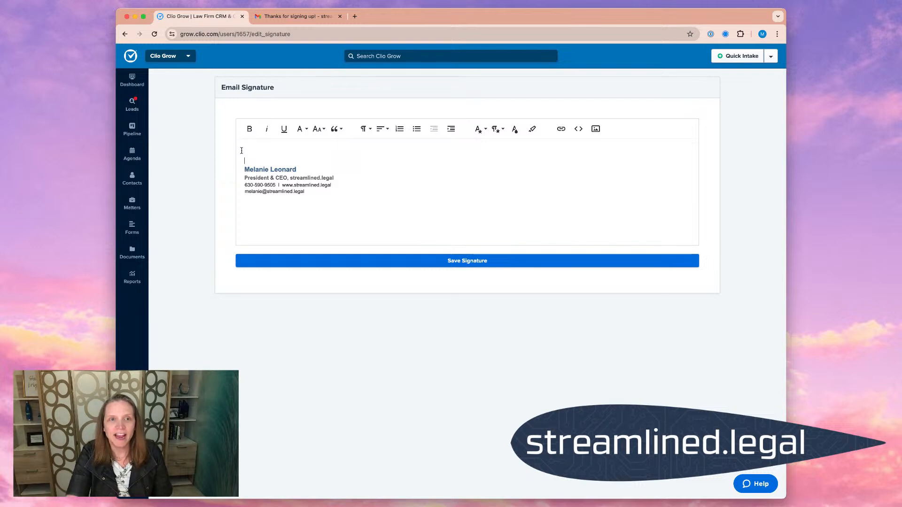
key("BackSpace")
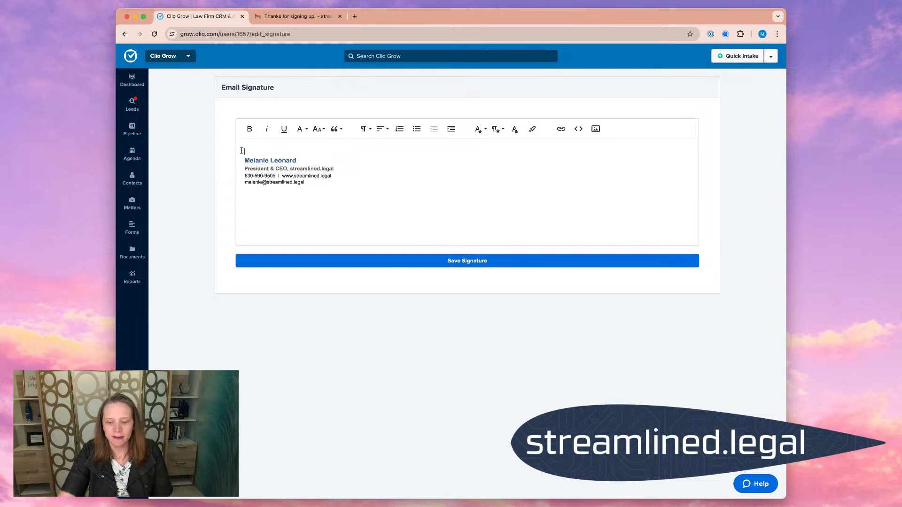
key("BackSpace")
left_click(438, 260)
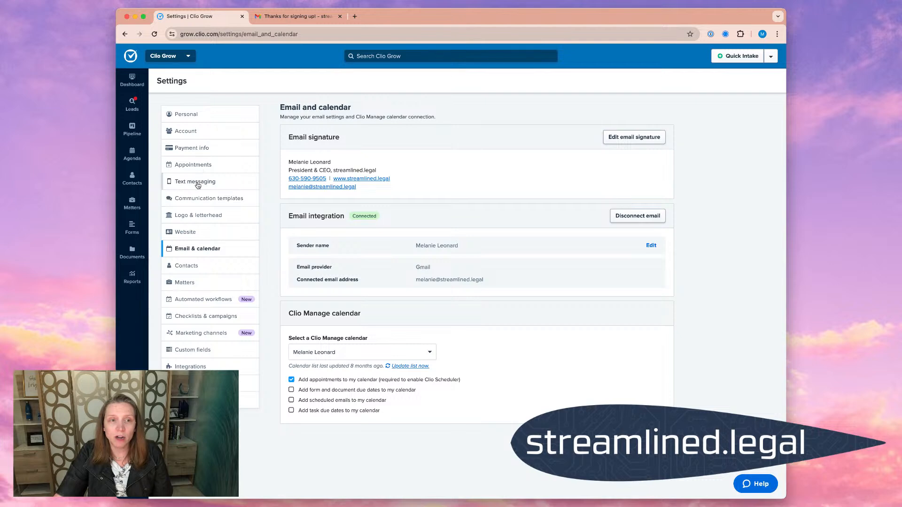
- Open the Drip #1 email template for editing, check its sign-off format and user name option, and save it unaltered
left_click(193, 198)
scroll(453, 339, "down", 10)
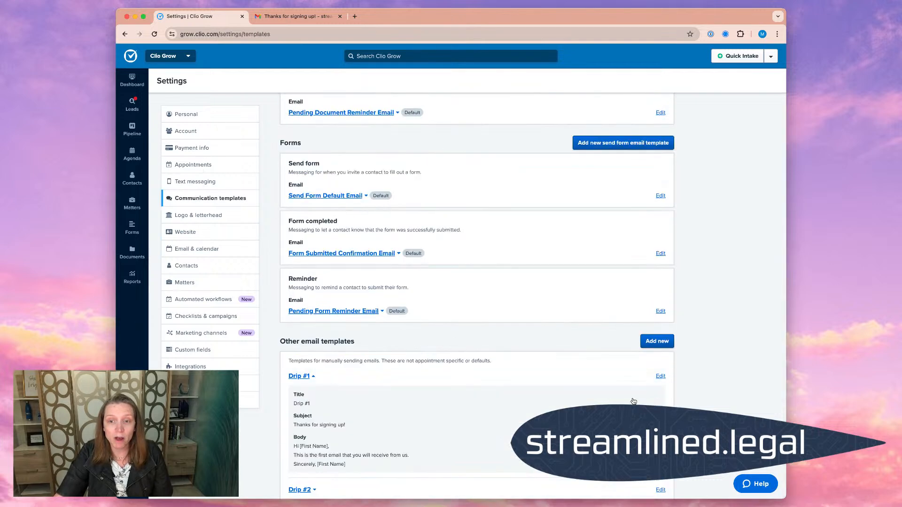
left_click(659, 376)
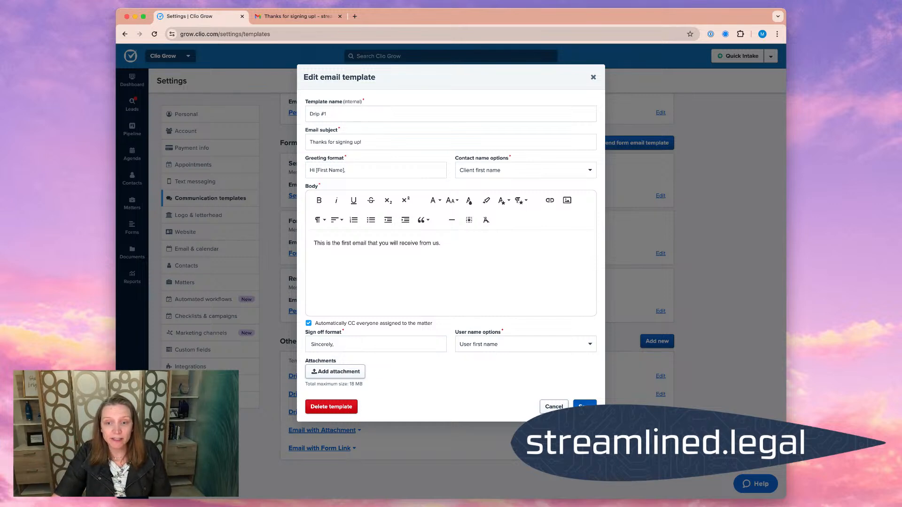
left_click(584, 406)
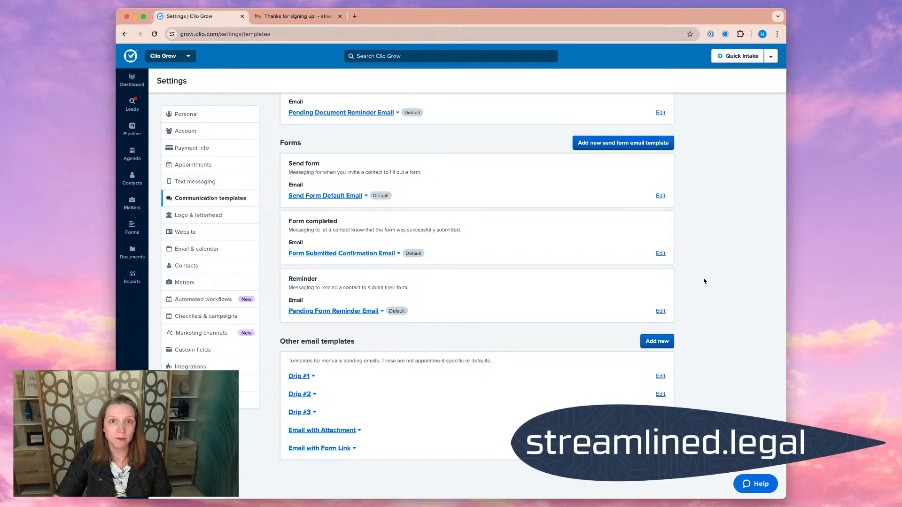
- Open the first Newly Added matter in the pipeline and start a scheduled email using the Drip #1 template
left_click(133, 128)
left_click(213, 175)
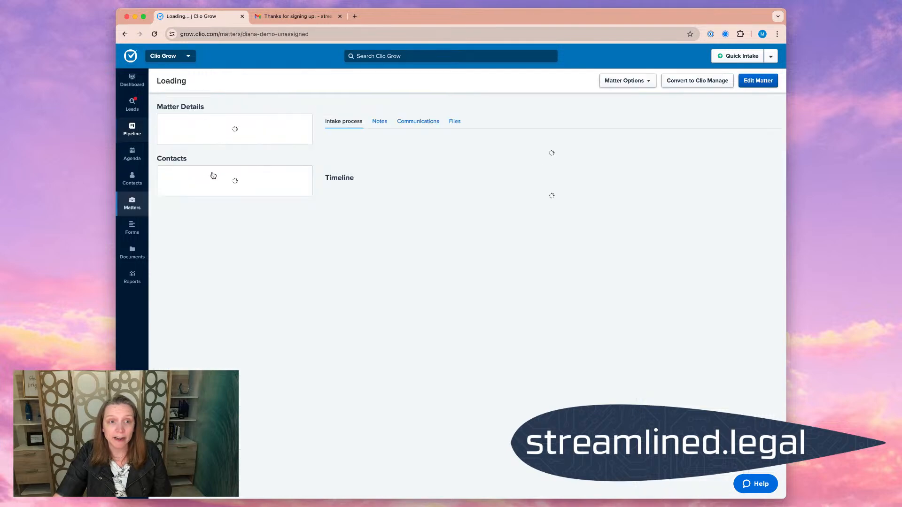
left_click(351, 169)
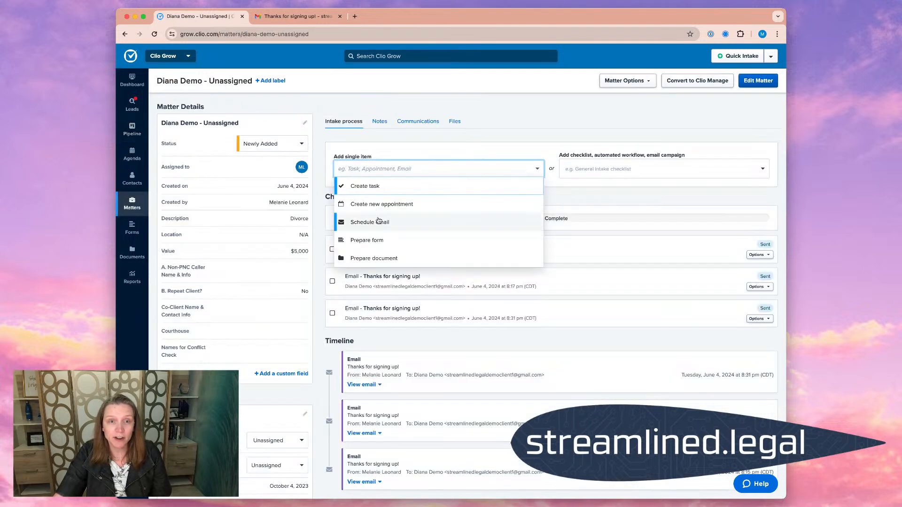
left_click(393, 222)
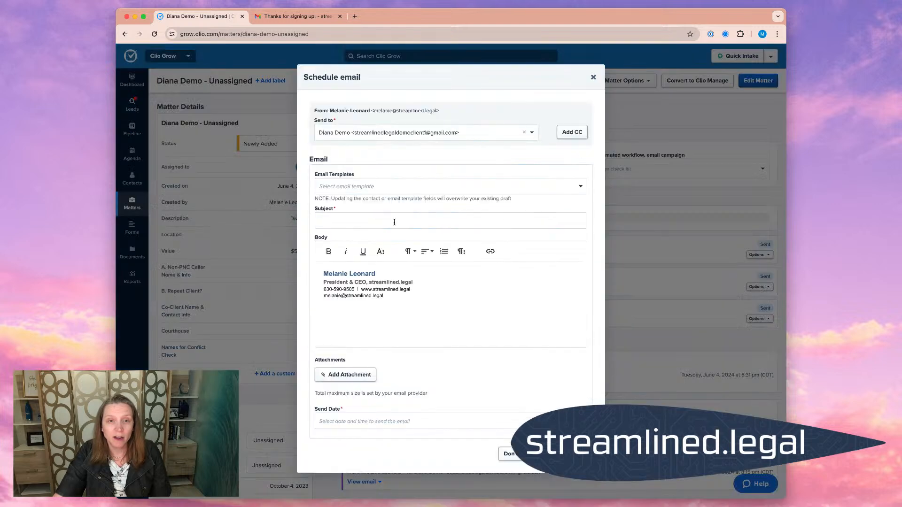
left_click(407, 190)
left_click(390, 205)
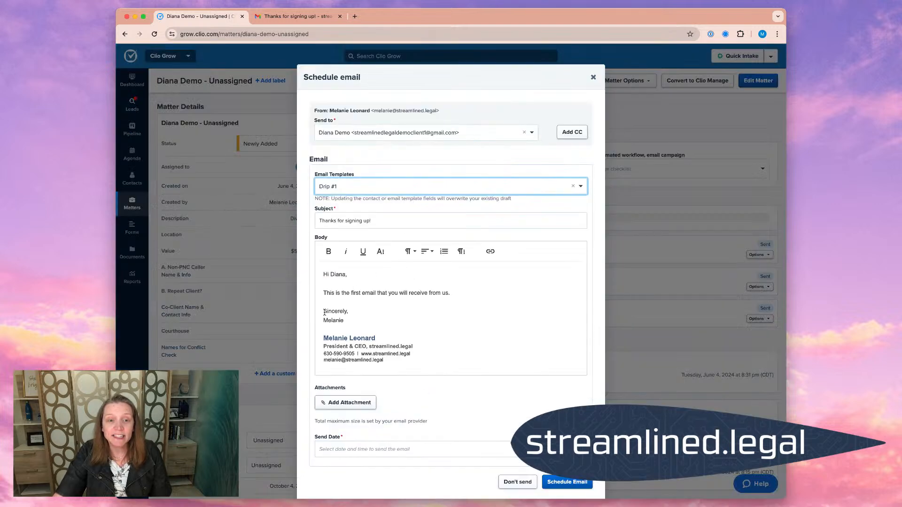
- Compare the template sign-off and first name with the signature block in the email body, and close the email without scheduling it
left_click_drag(324, 312, 349, 312)
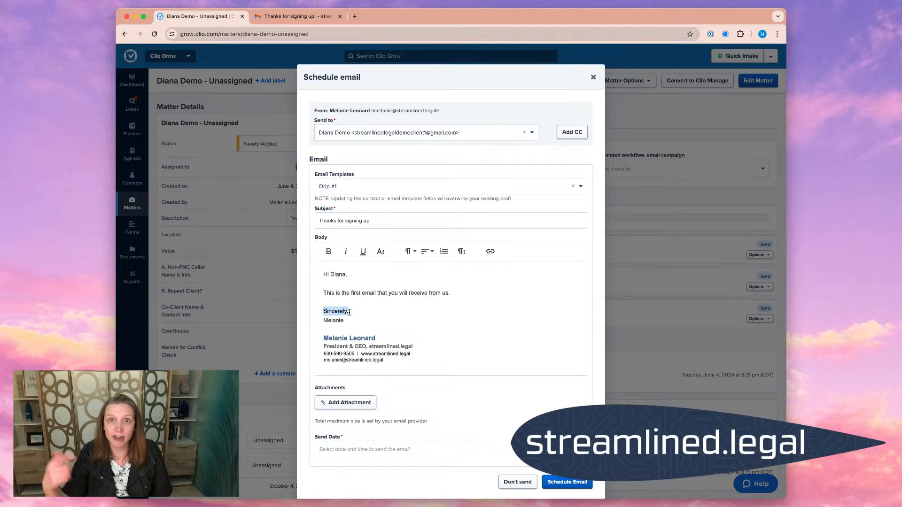
mouse_move(325, 321)
left_mouse_down()
mouse_move(358, 324)
mouse_move(329, 337)
mouse_move(403, 342)
mouse_move(409, 364)
left_mouse_up()
left_click(433, 325)
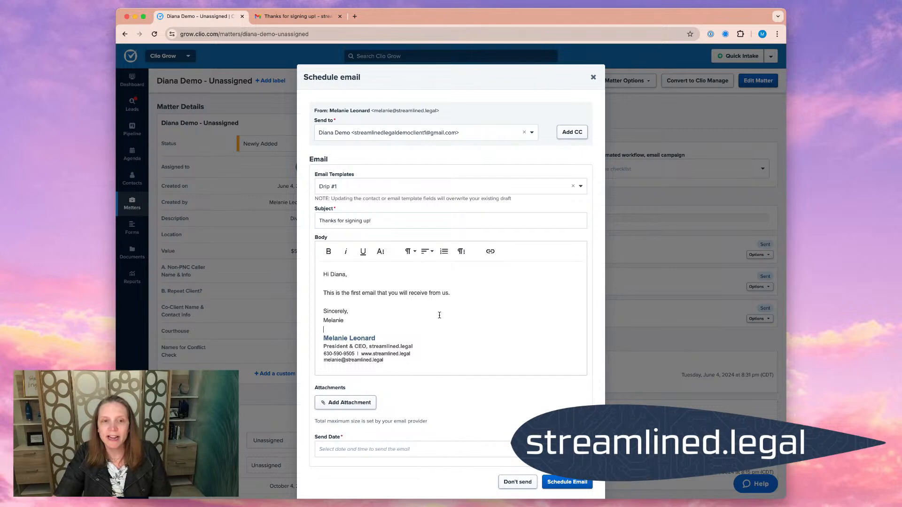
left_click_drag(326, 322, 407, 346)
left_click(437, 330)
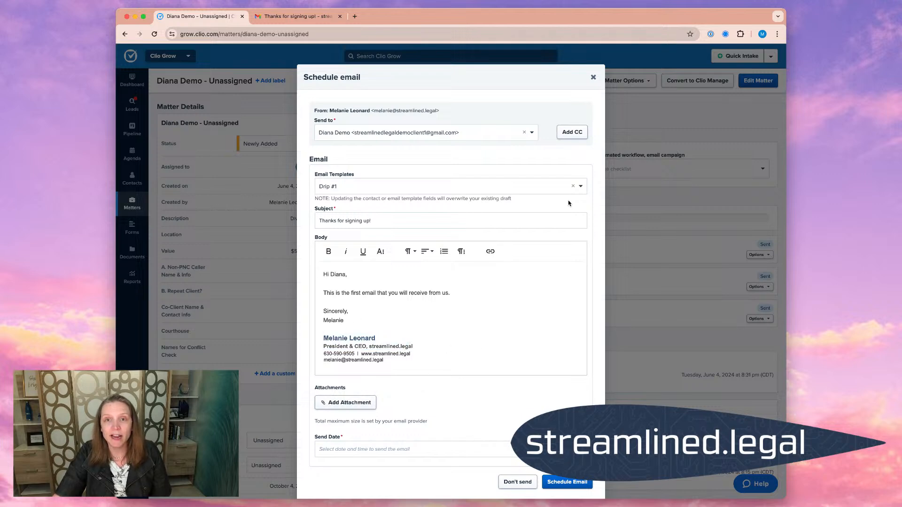
left_click(593, 78)
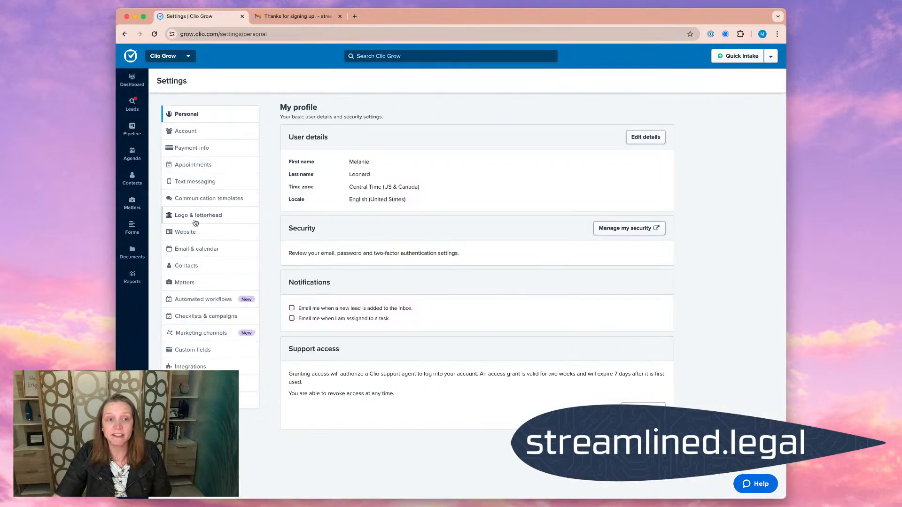
- Set the Drip #1 communication template's user name option to No name and save the template
left_click(198, 198)
scroll(492, 360, "down", 15)
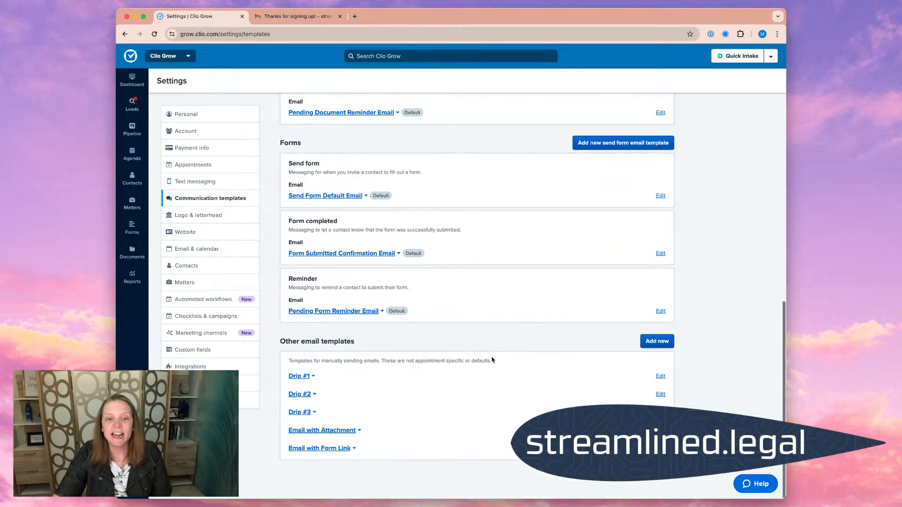
left_click(660, 376)
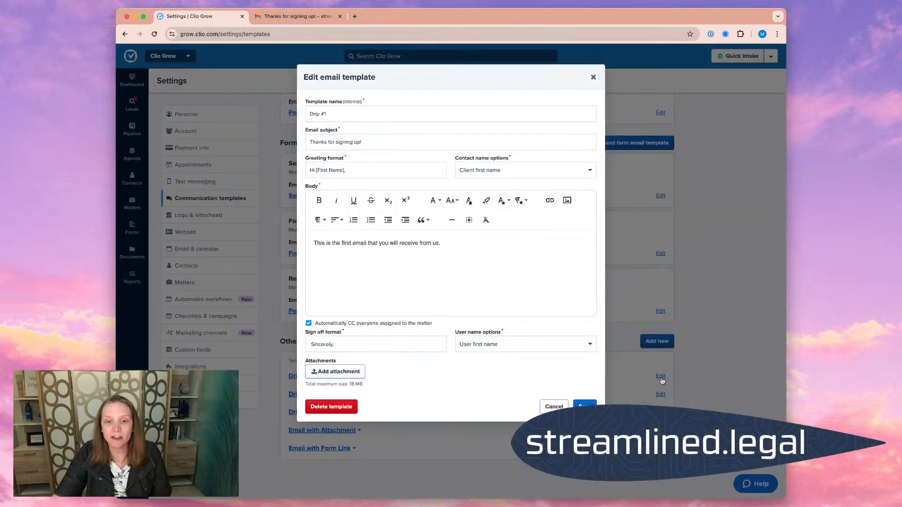
left_click(484, 345)
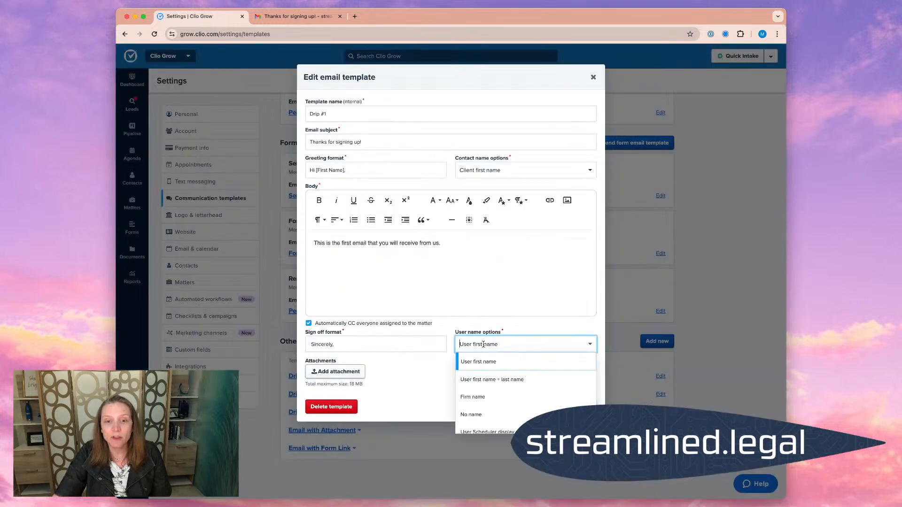
left_click(511, 415)
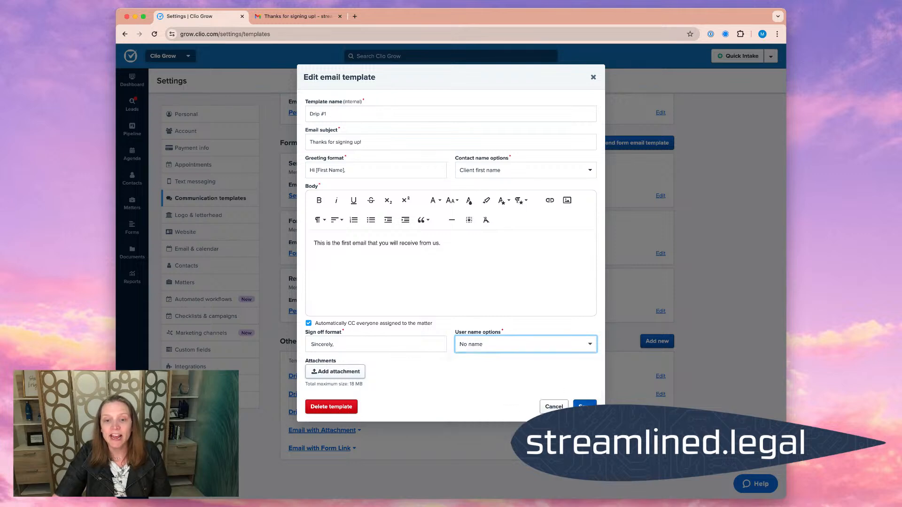
left_click(585, 405)
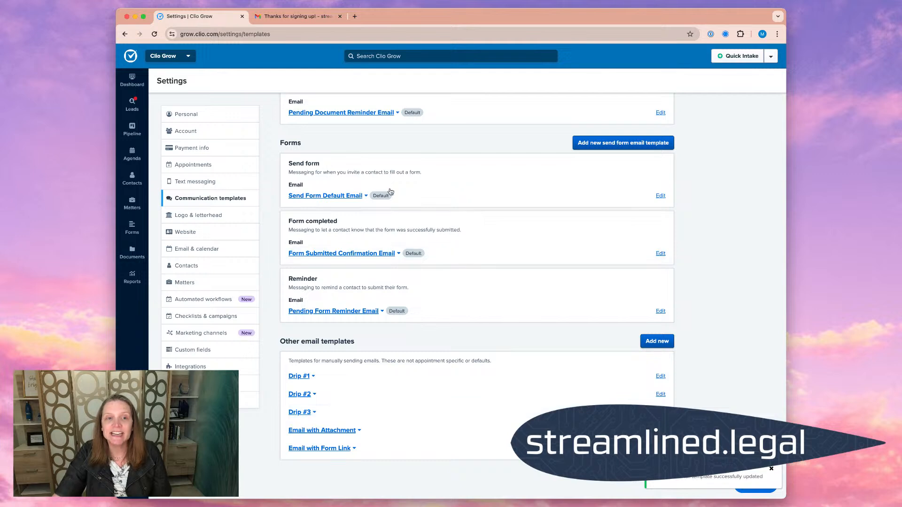
- Return to the first Newly Added matter and start another scheduled email from the updated Drip #1 template
left_click(146, 131)
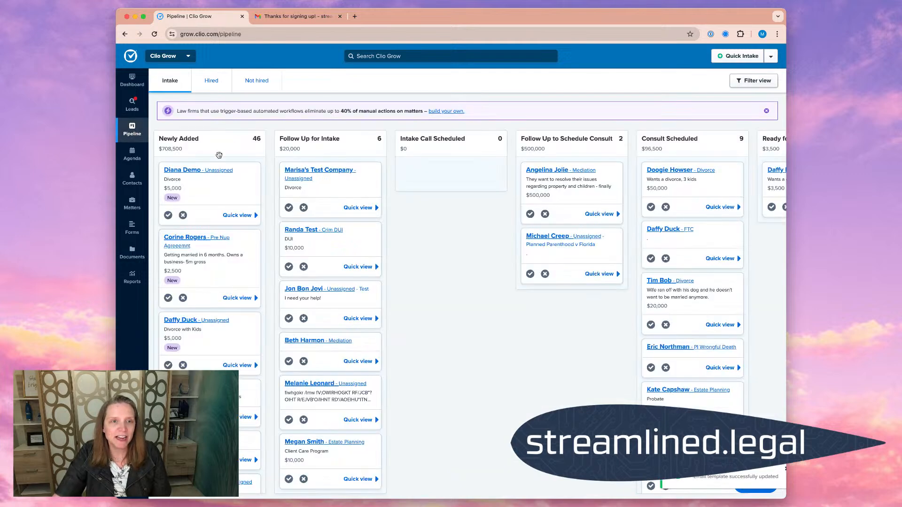
left_click(204, 173)
left_click(363, 169)
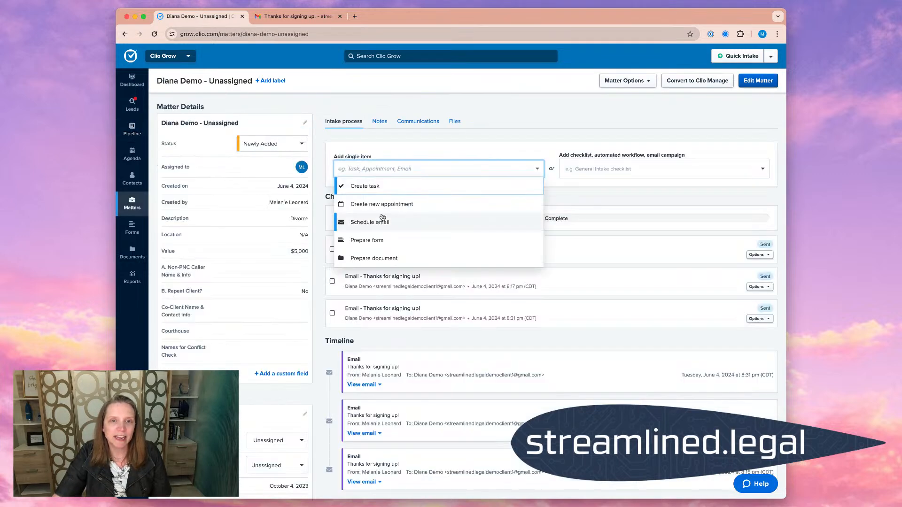
left_click(382, 220)
left_click(441, 187)
left_click(441, 203)
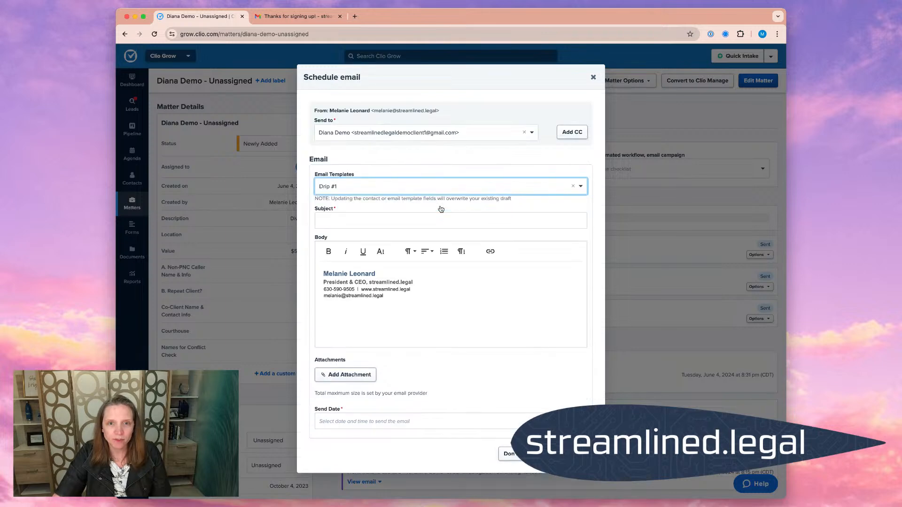
- Examine how the "Sincerely," sign-off leads into the signature in the email body, and close the email without scheduling it
left_click_drag(322, 314, 401, 331)
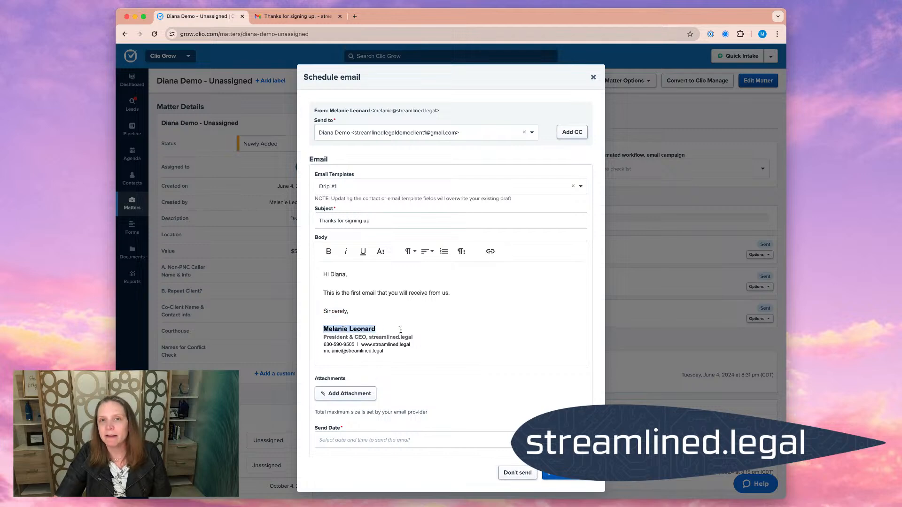
left_click(471, 336)
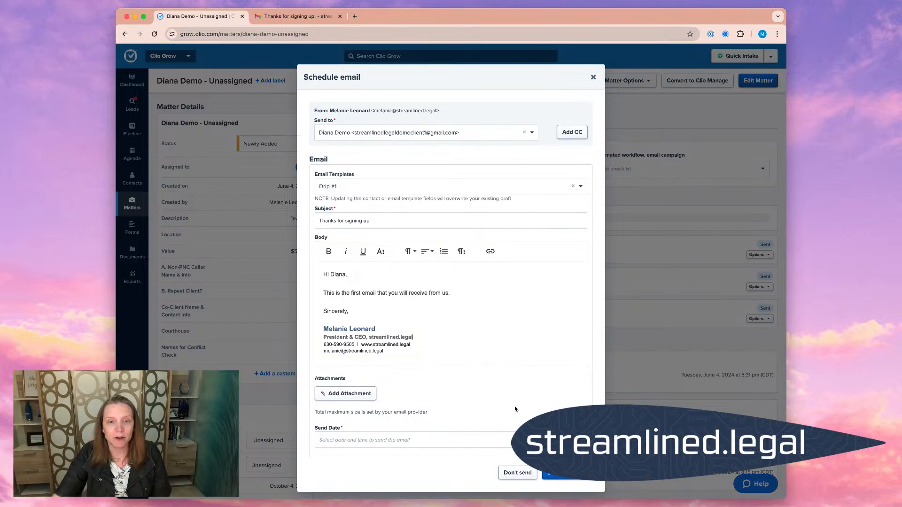
left_click_drag(352, 312, 325, 312)
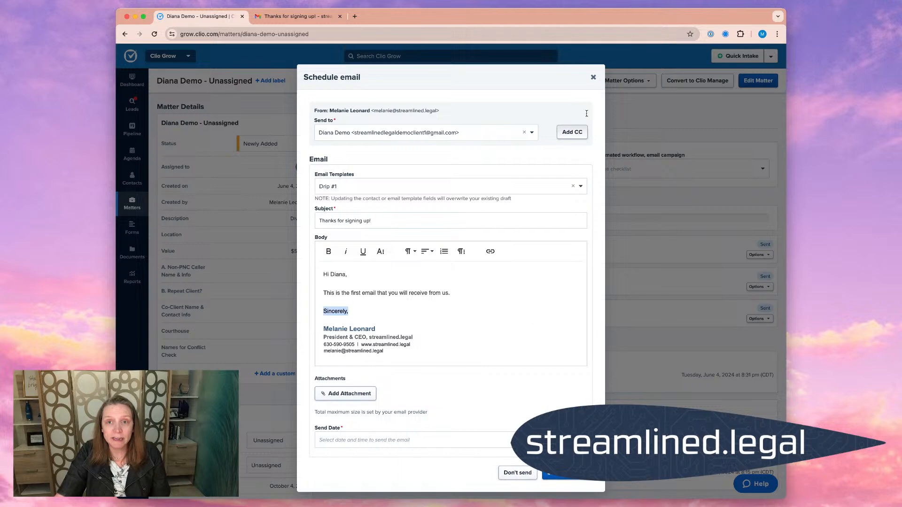
left_click(593, 78)
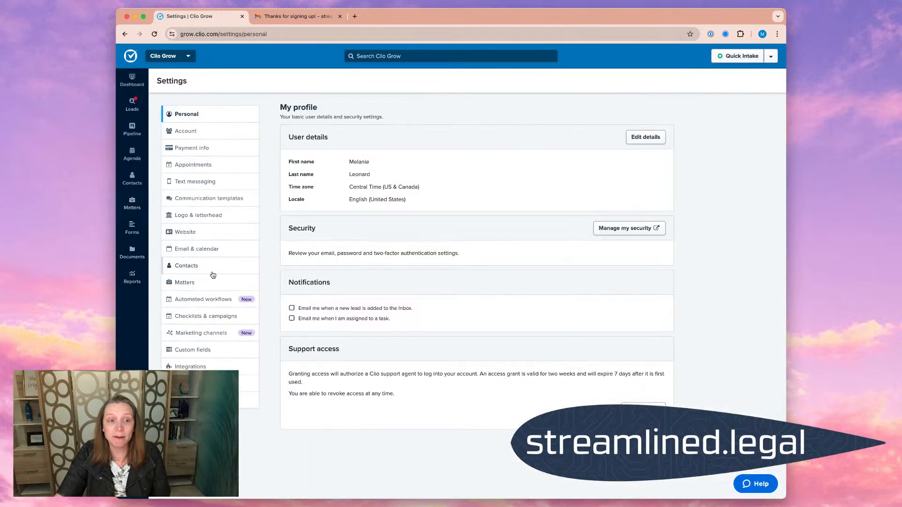
- Try to save the Drip #1 communication template with its sign-off format left empty
left_click(222, 199)
scroll(426, 321, "down", 10)
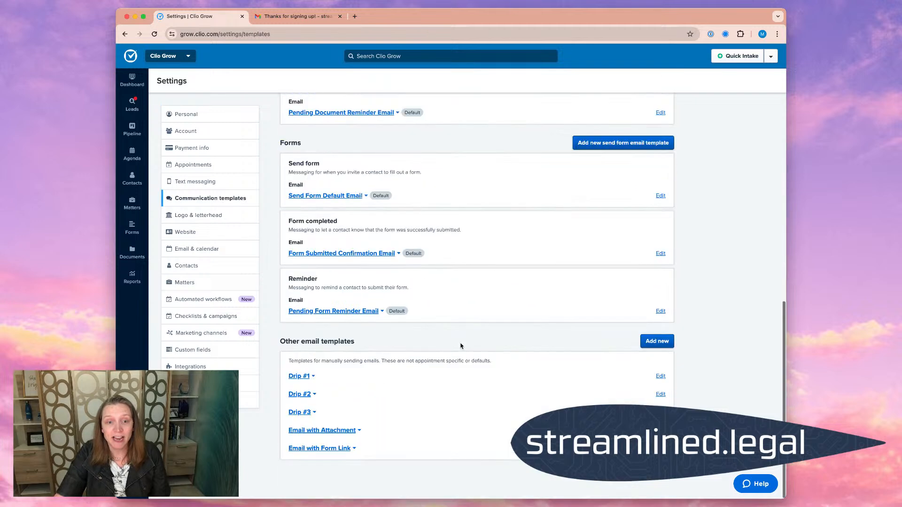
left_click(660, 376)
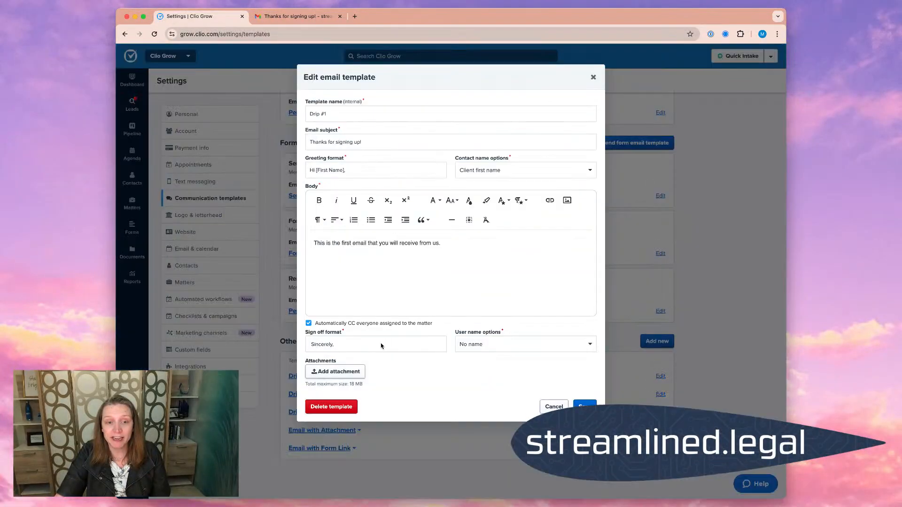
left_click_drag(369, 342, 285, 342)
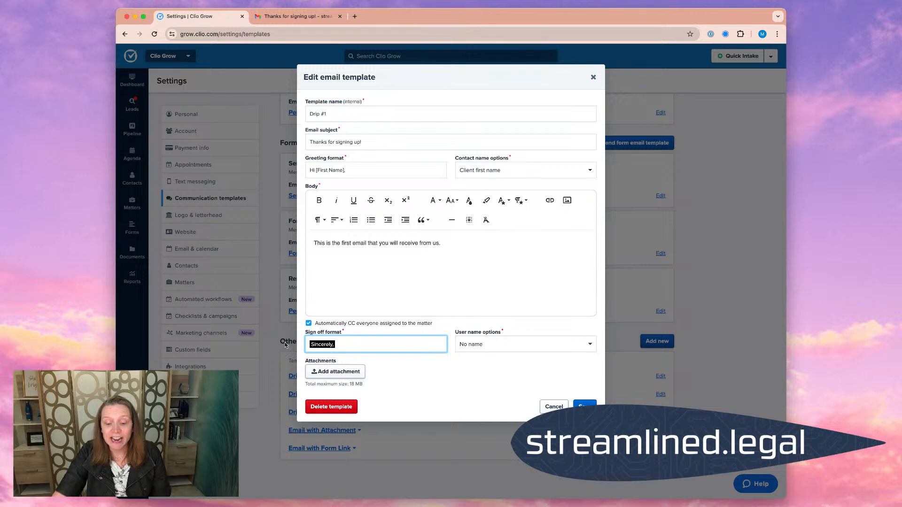
key("BackSpace")
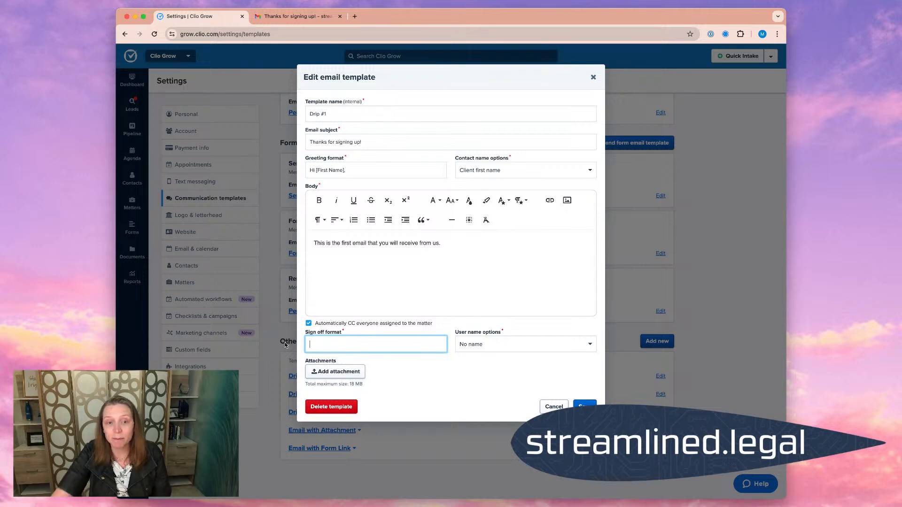
left_click(584, 405)
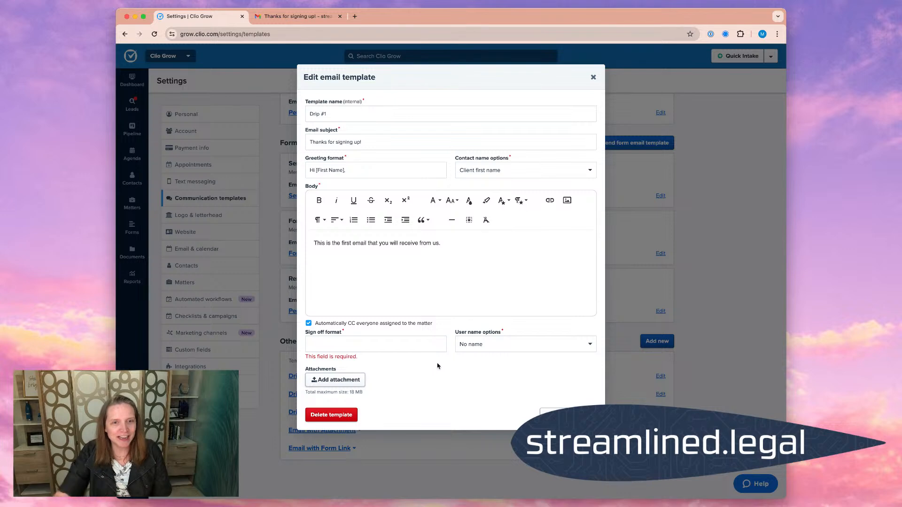
- Enter only a blank space as the Drip #1 template's sign-off format and save the template
left_click(342, 346)
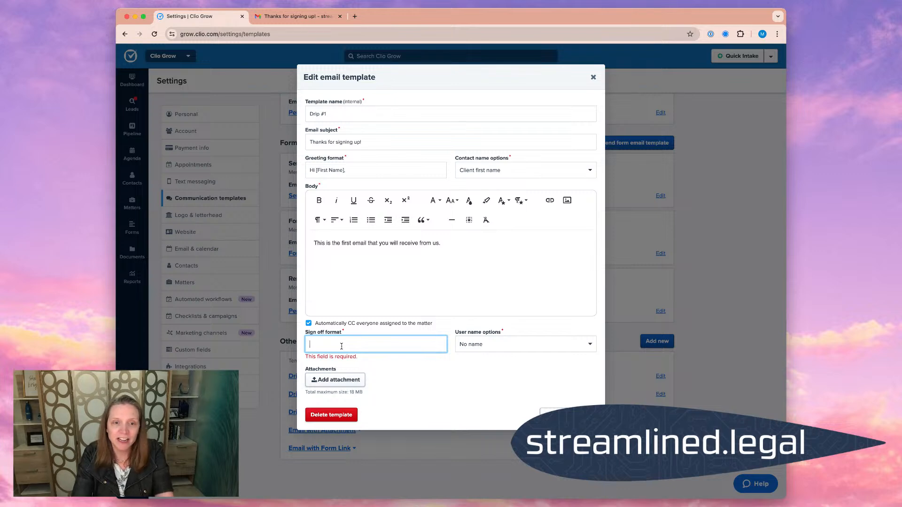
left_click(584, 405)
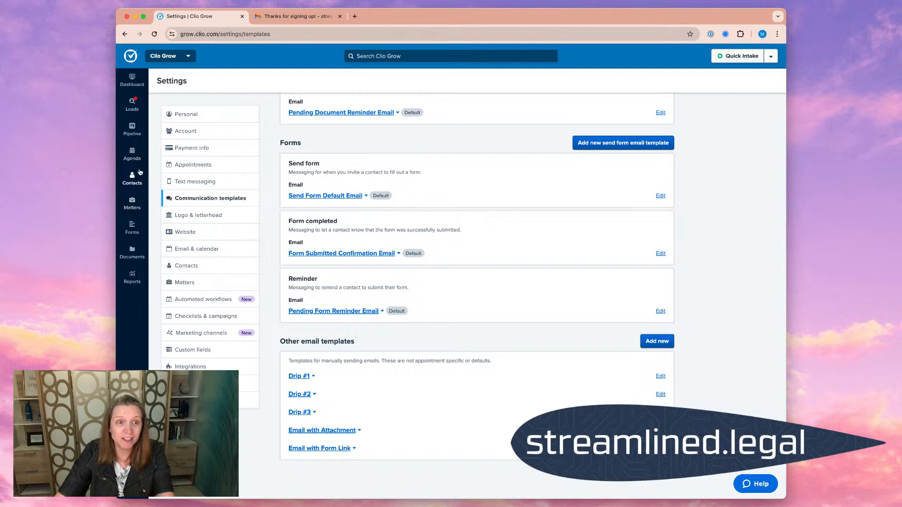
- Open the first Newly Added matter from the pipeline and start a scheduled email with the Drip #1 template
left_click(134, 131)
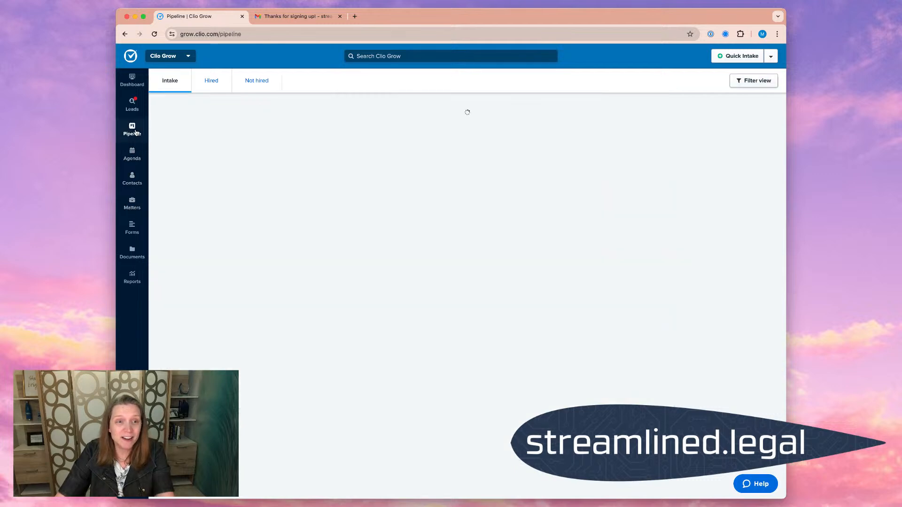
left_click(187, 171)
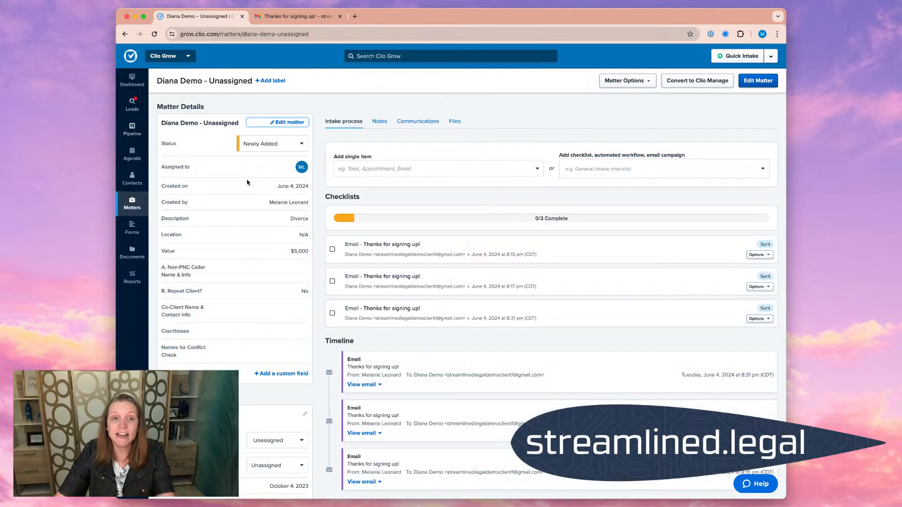
left_click(375, 170)
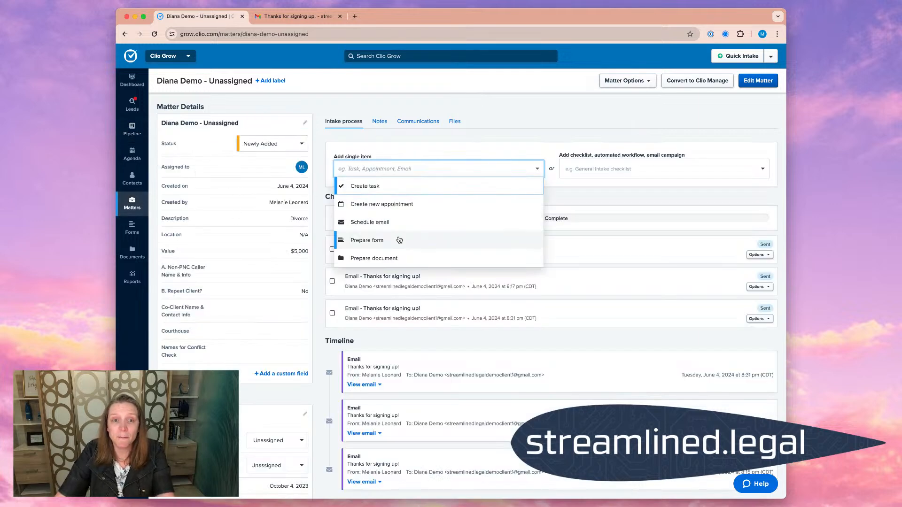
left_click(399, 223)
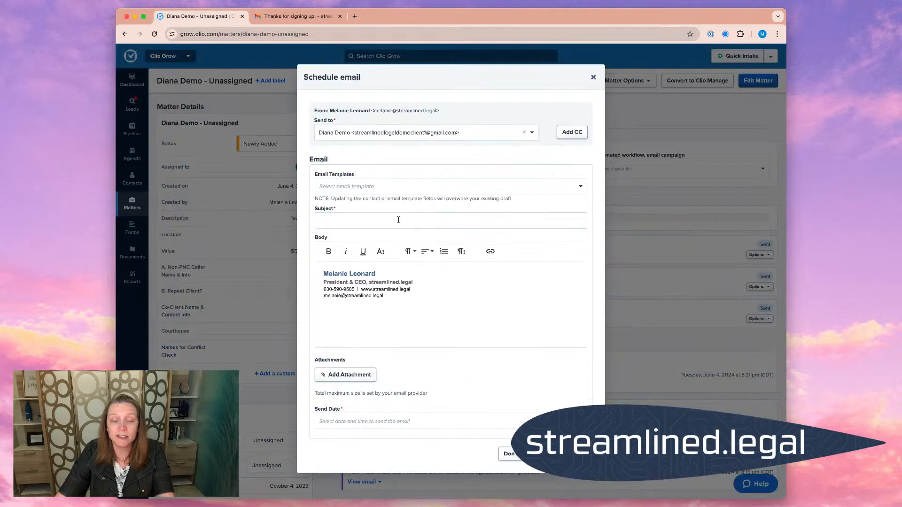
left_click(388, 186)
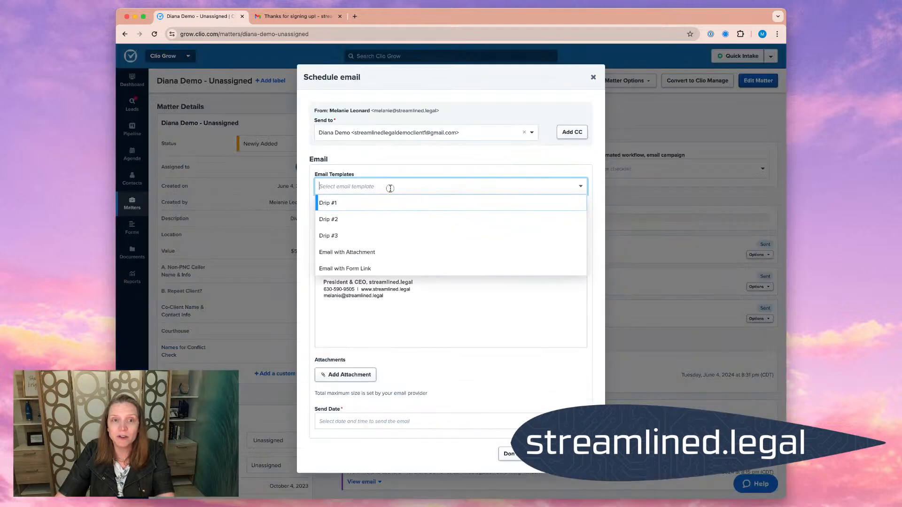
left_click(389, 202)
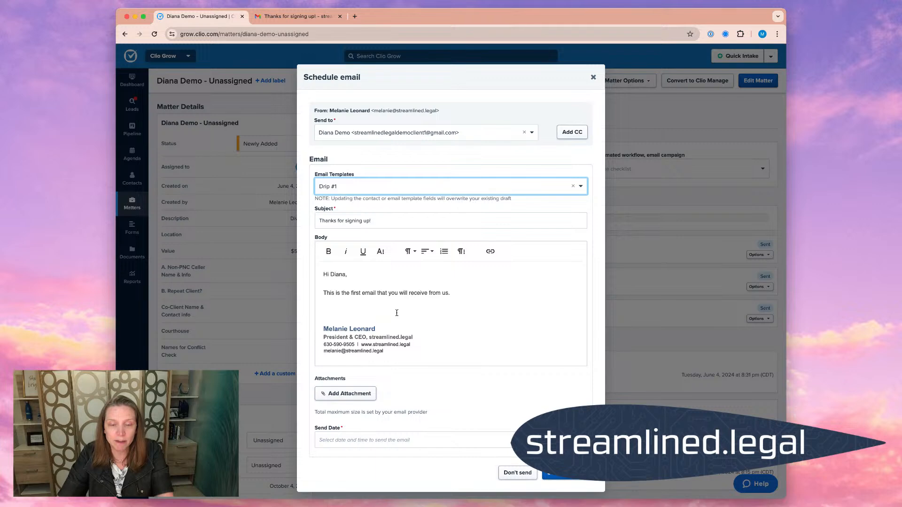
- Check how the signature block follows the message text in the email body, and close the email without scheduling it
left_click_drag(385, 353, 319, 329)
left_click(491, 333)
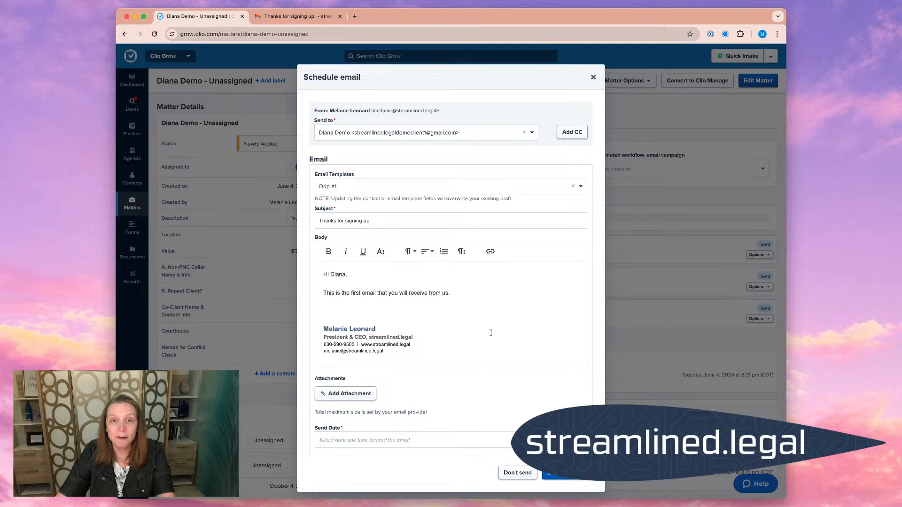
left_click(592, 78)
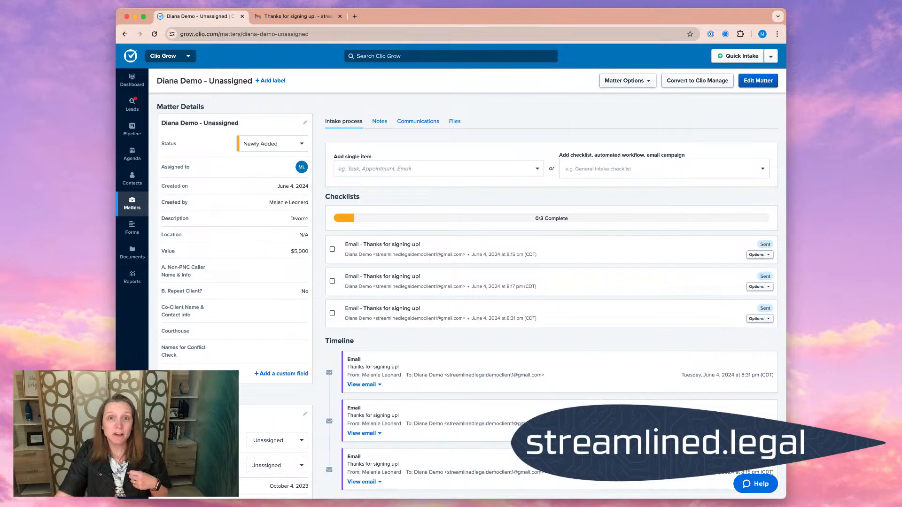